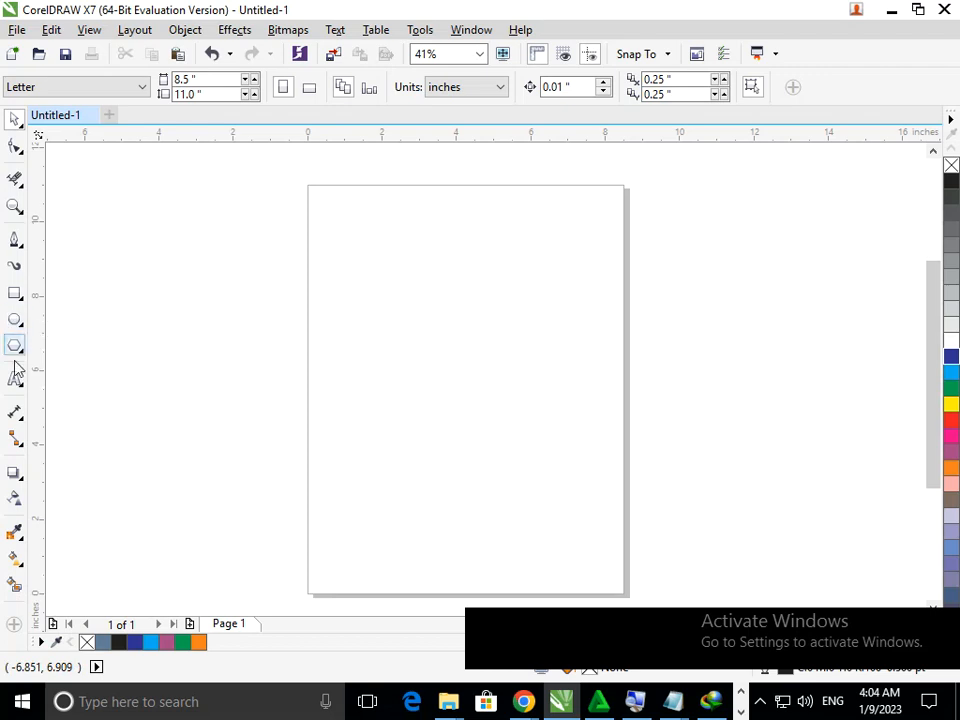
Draw a table in the upper part of the page and set it to 10 rows and 10 columns
{"action": "left_click", "coordinate": [22, 389]}
{"action": "left_click", "coordinate": [71, 399]}
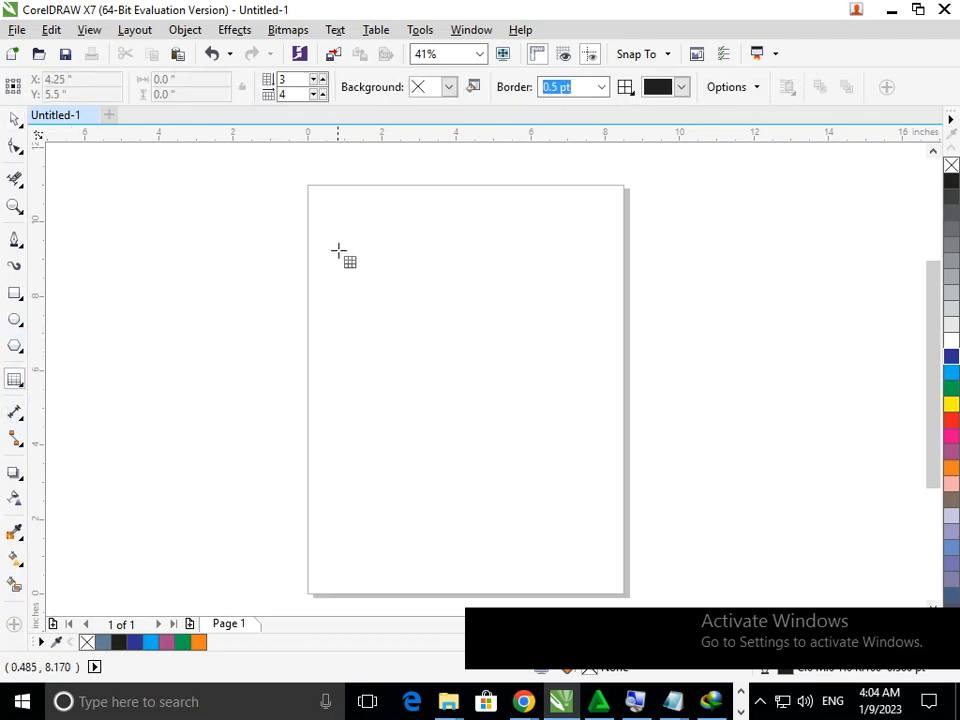
{"action": "left_click_drag", "start_coordinate": [340, 207], "coordinate": [528, 366]}
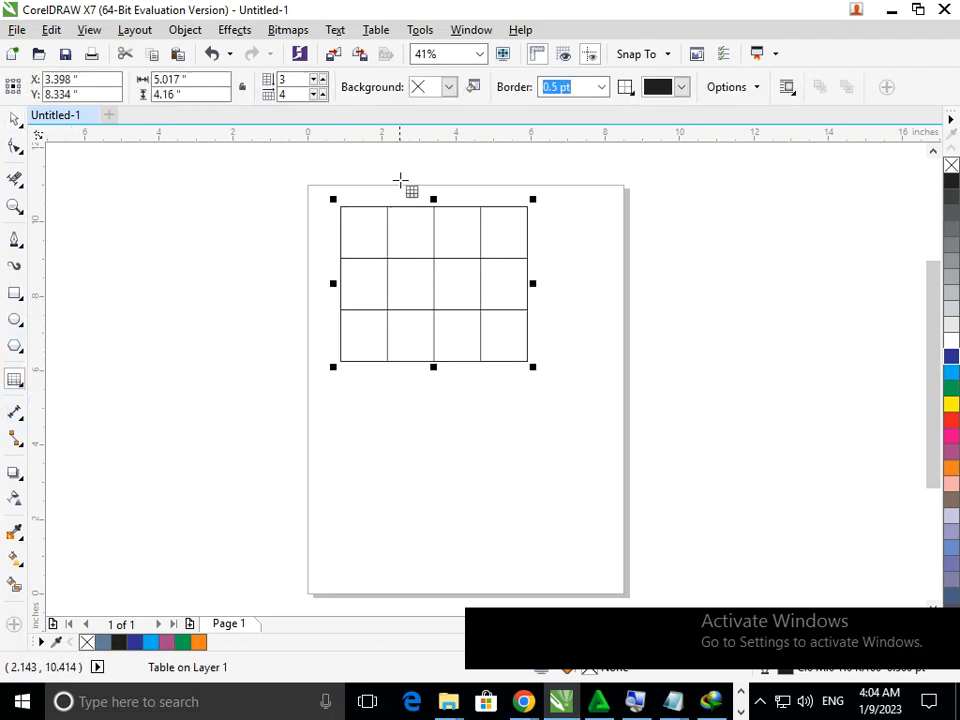
{"action": "type", "text": "10"}
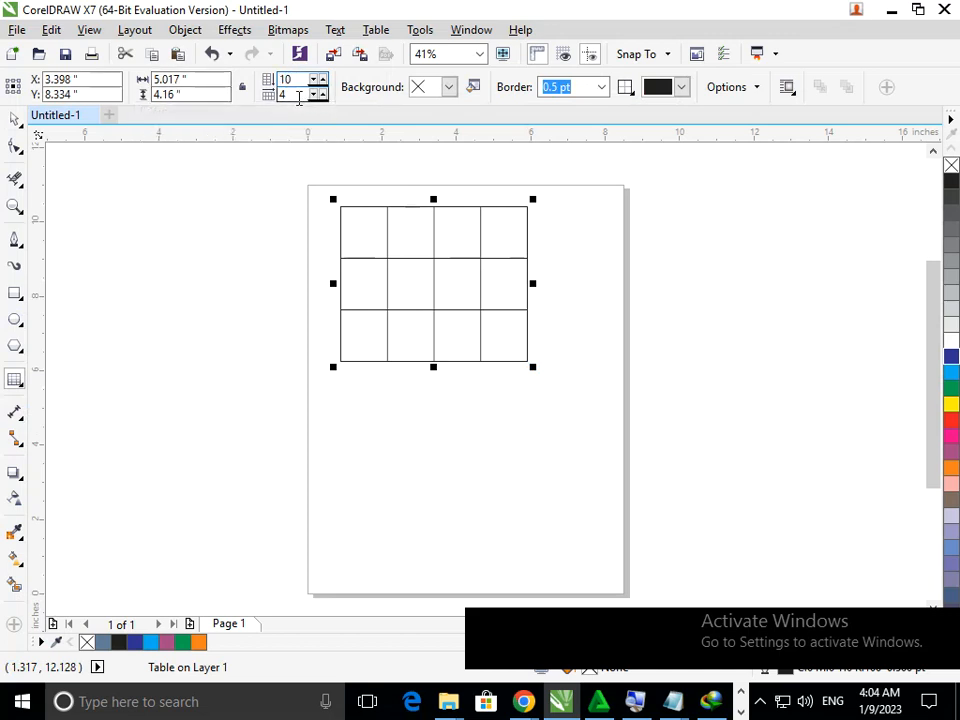
{"action": "left_click_drag", "start_coordinate": [298, 97], "coordinate": [178, 79]}
{"action": "type", "text": "10"}
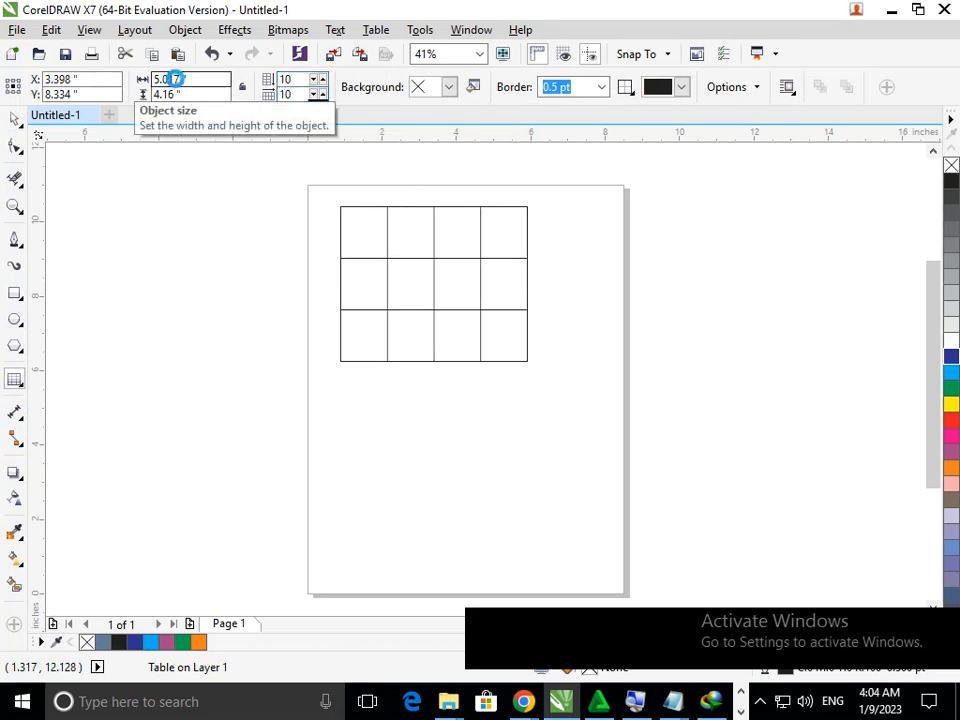
Resize and reposition the table so it covers nearly the whole page, about 7.7 inches wide and 9.9 inches high
{"action": "left_click_drag", "start_coordinate": [333, 200], "coordinate": [503, 368]}
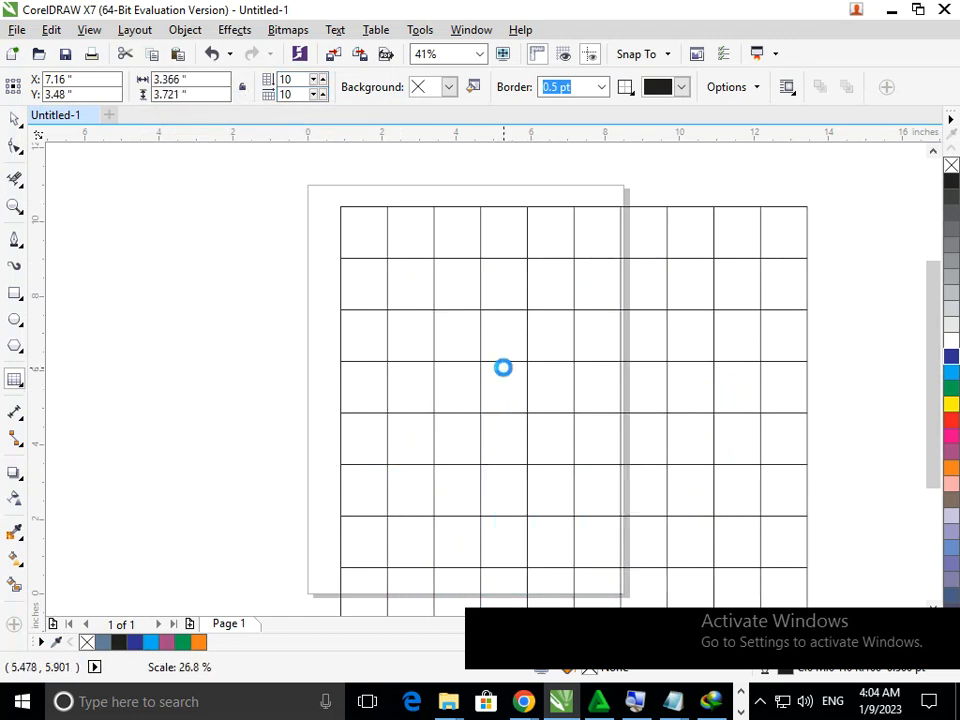
{"action": "left_click", "coordinate": [15, 147]}
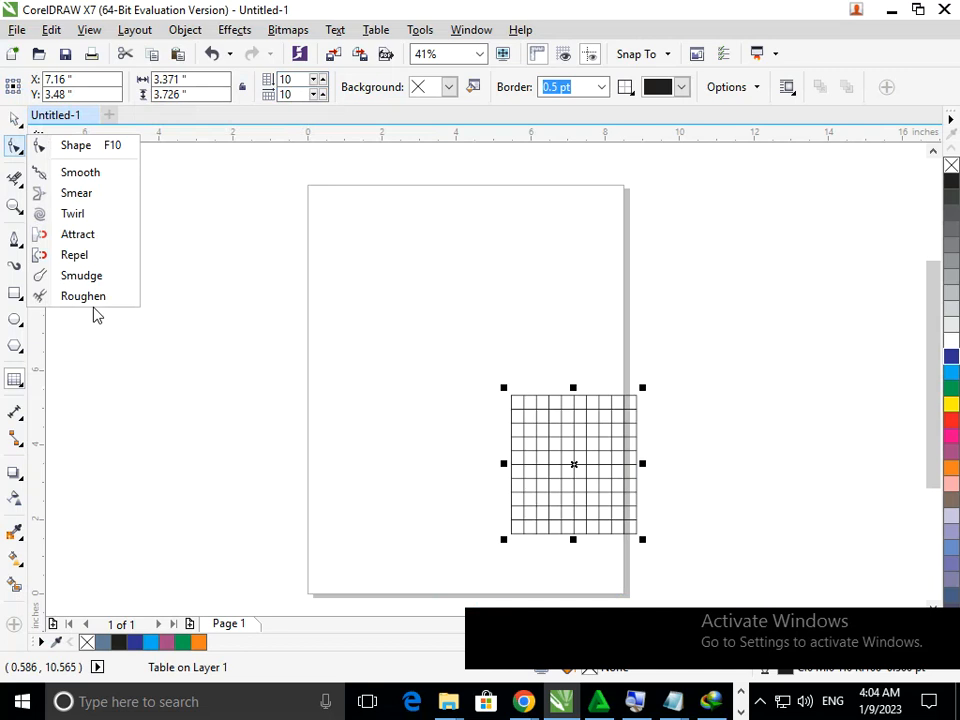
{"action": "left_click", "coordinate": [540, 469]}
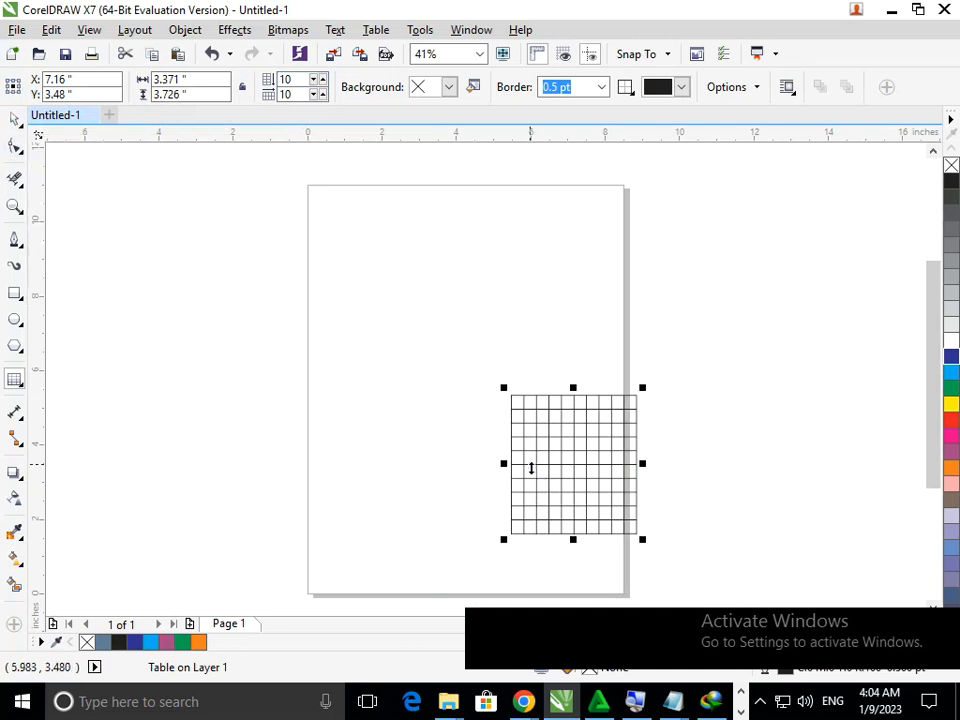
{"action": "left_click", "coordinate": [15, 122]}
{"action": "left_click", "coordinate": [98, 322]}
{"action": "left_click_drag", "start_coordinate": [530, 472], "coordinate": [342, 272]}
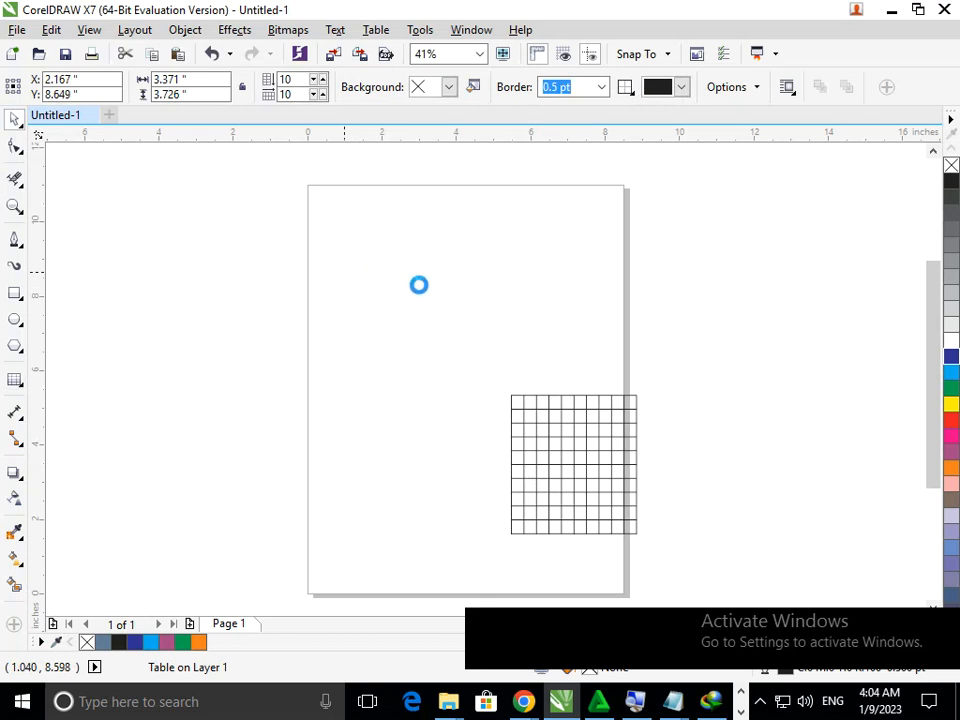
{"action": "left_click_drag", "start_coordinate": [456, 273], "coordinate": [616, 290]}
{"action": "left_click_drag", "start_coordinate": [461, 349], "coordinate": [485, 577]}
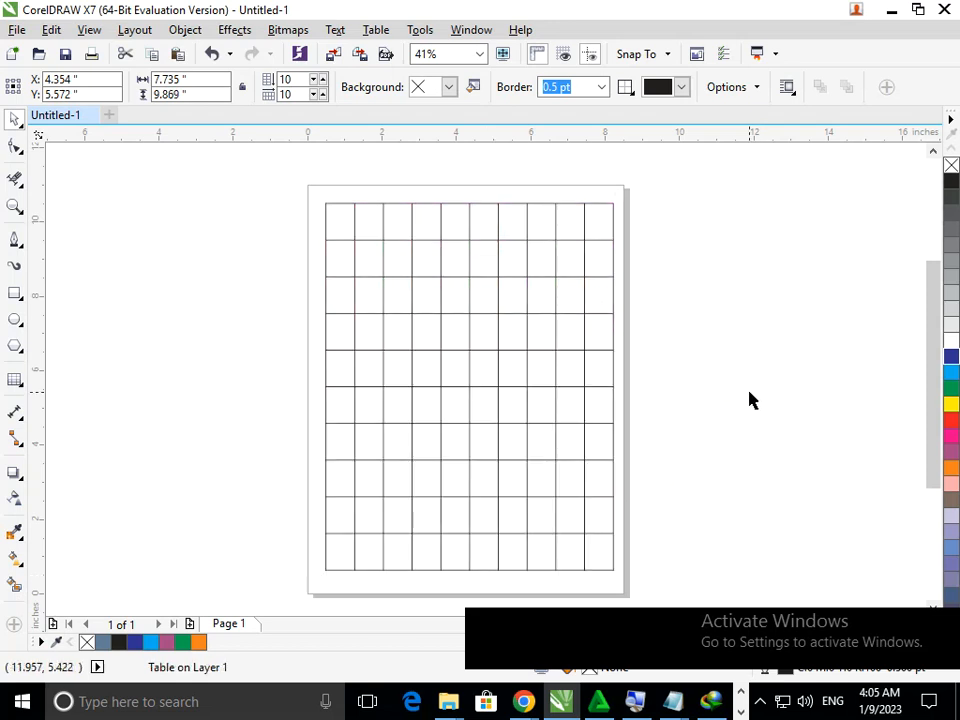
{"action": "left_click", "coordinate": [750, 399]}
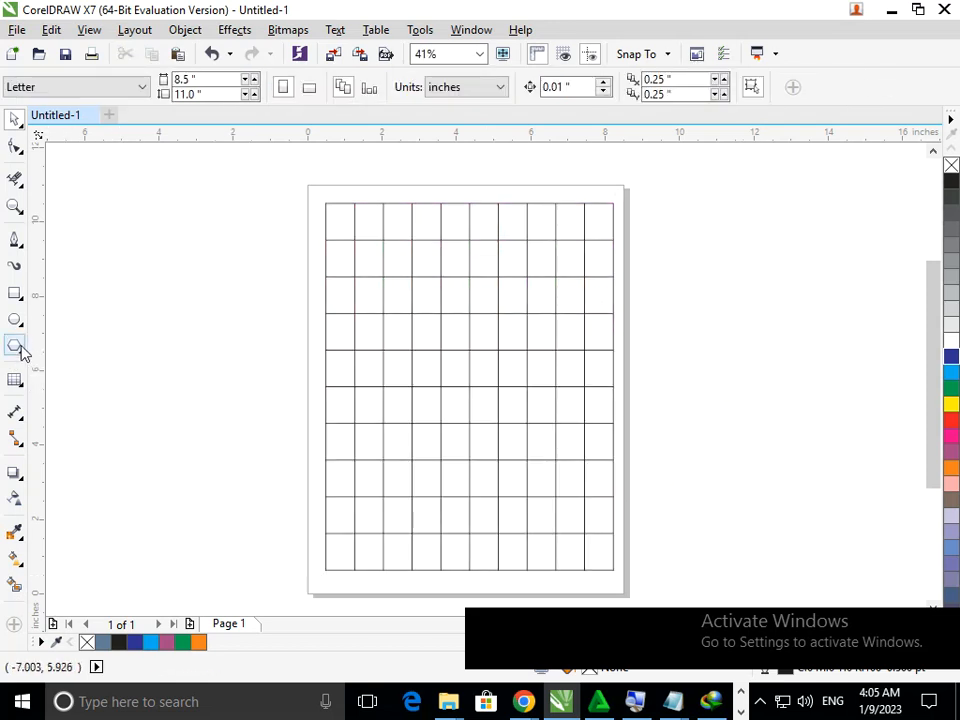
Draw an ellipse about 3.1 by 3.9 inches, spanning four columns and four rows, with its edges snapped to the grid lines
{"action": "left_click", "coordinate": [15, 320]}
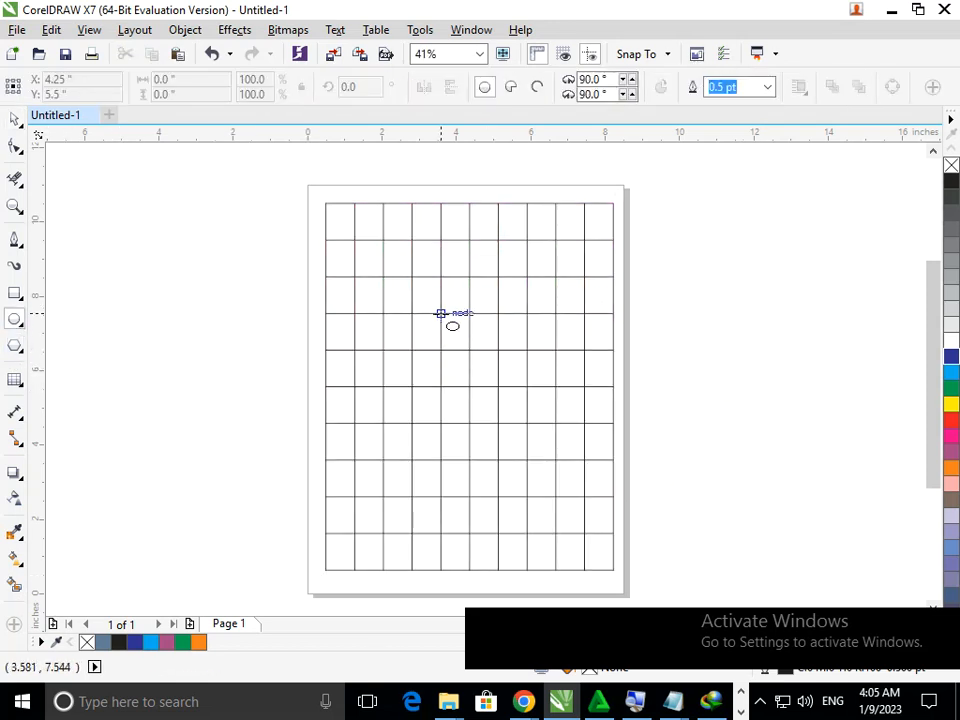
{"action": "left_click_drag", "start_coordinate": [441, 313], "coordinate": [488, 432]}
{"action": "key", "text": "ctrl+z"}
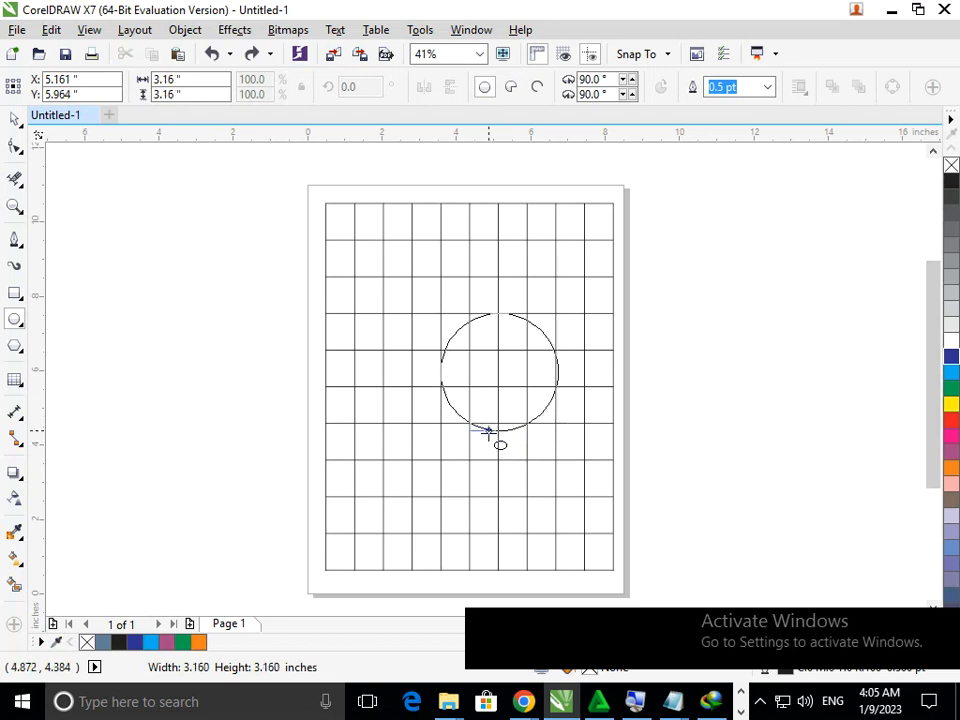
{"action": "left_click_drag", "start_coordinate": [488, 432], "coordinate": [498, 466]}
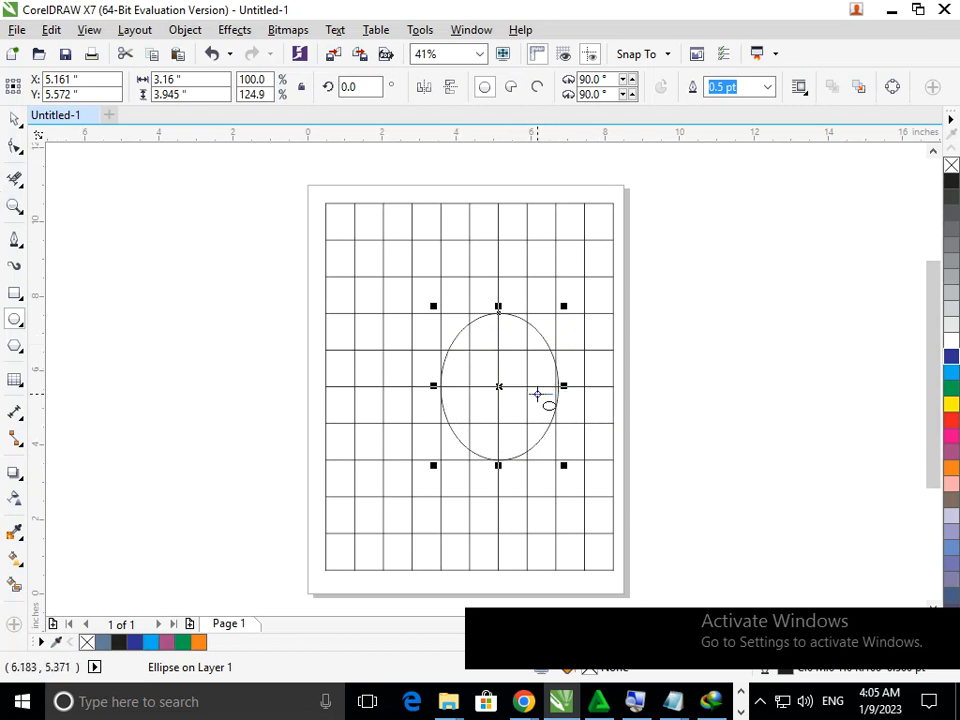
{"action": "scroll", "coordinate": [580, 415], "scroll_direction": "up", "scroll_amount": 5}
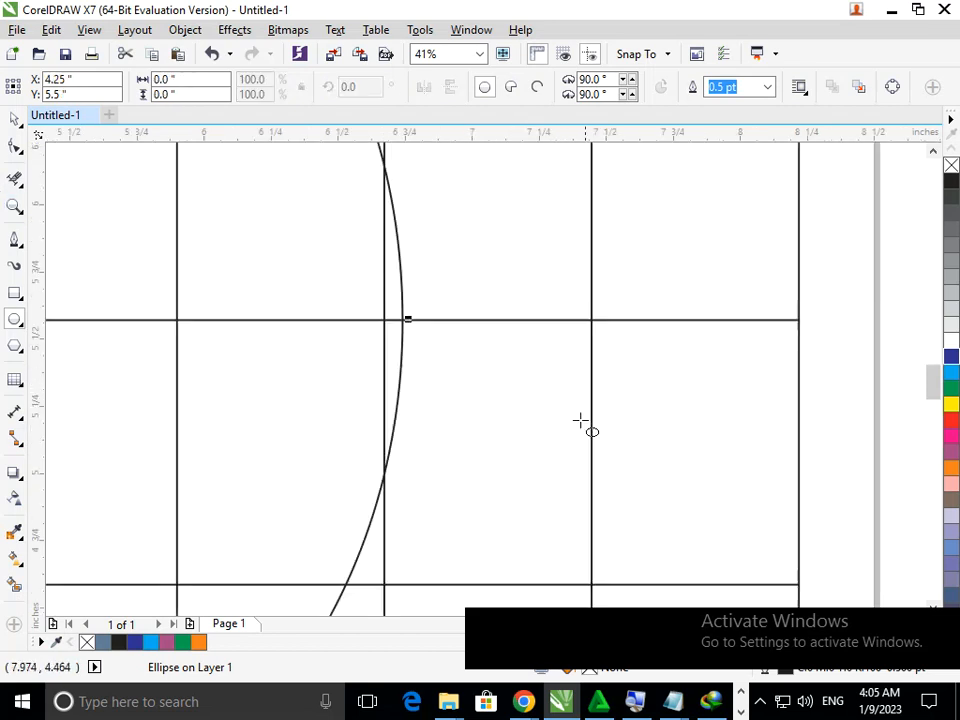
{"action": "left_click_drag", "start_coordinate": [408, 320], "coordinate": [383, 321]}
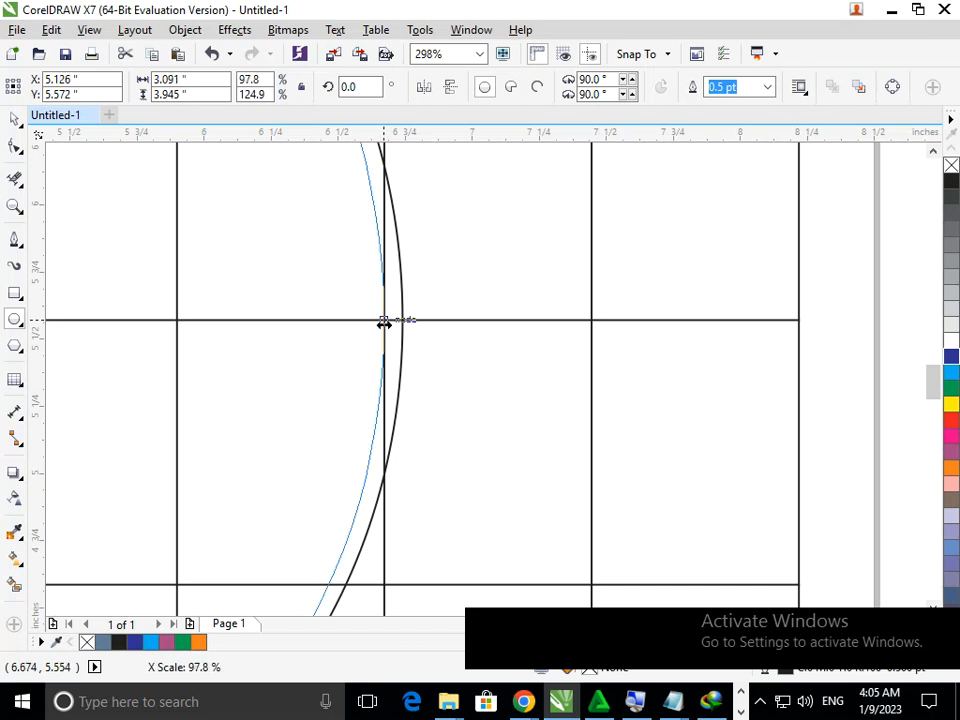
{"action": "scroll", "coordinate": [313, 326], "scroll_direction": "down", "scroll_amount": 5}
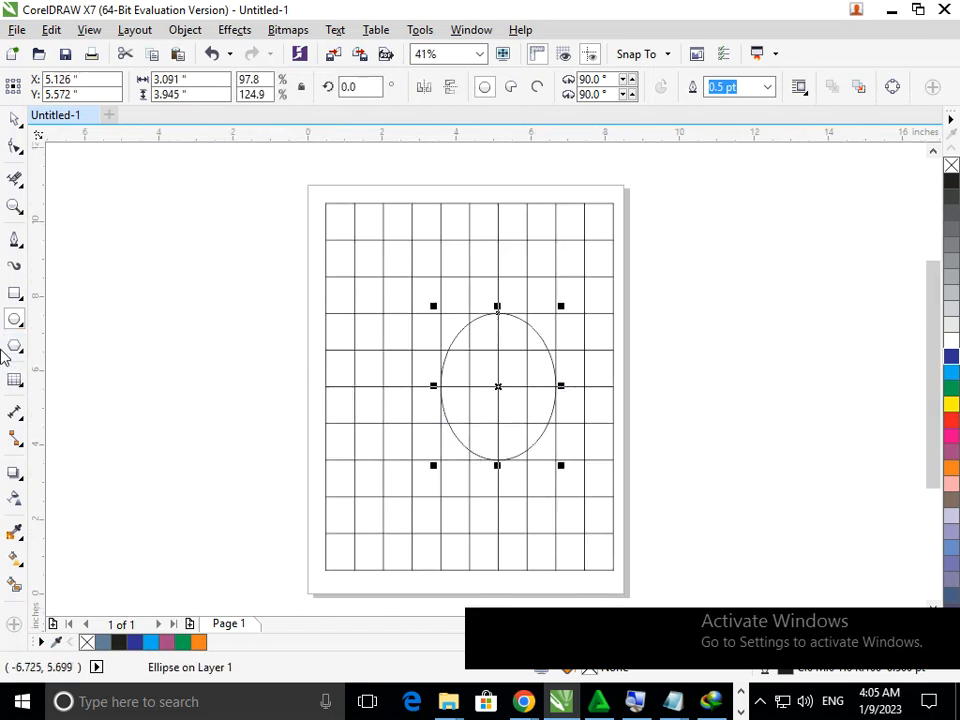
Draw a Pen path from the ellipse's upper-right edge inward, up, around a large right-hand arc, and back inside to the ellipse's lower-left edge
{"action": "left_click", "coordinate": [15, 241]}
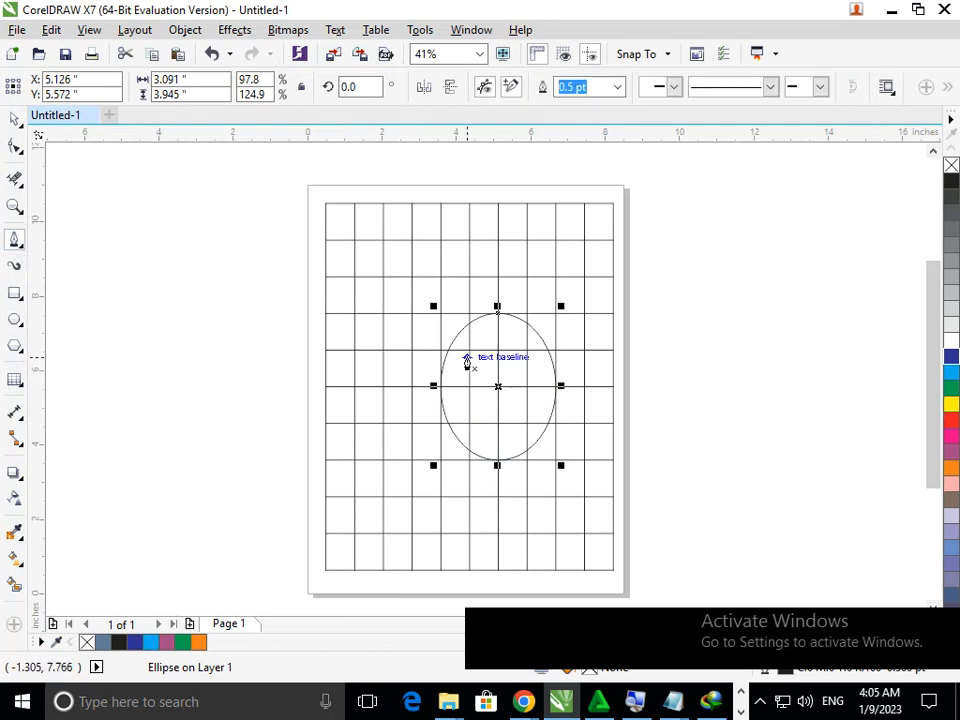
{"action": "left_click", "coordinate": [548, 350]}
{"action": "left_click", "coordinate": [498, 350]}
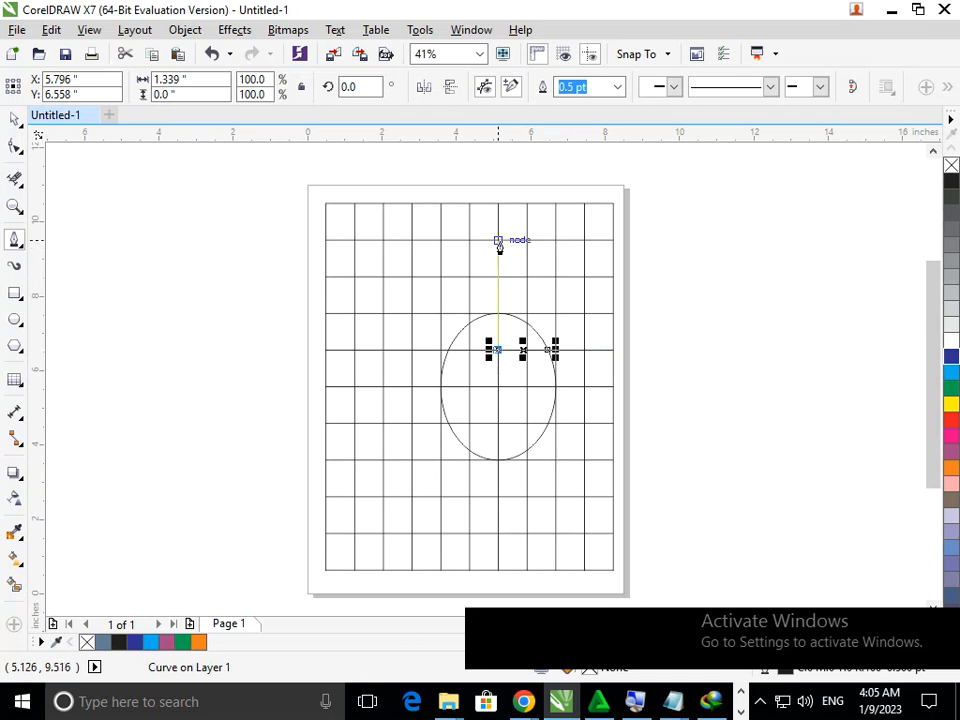
{"action": "left_click", "coordinate": [498, 242]}
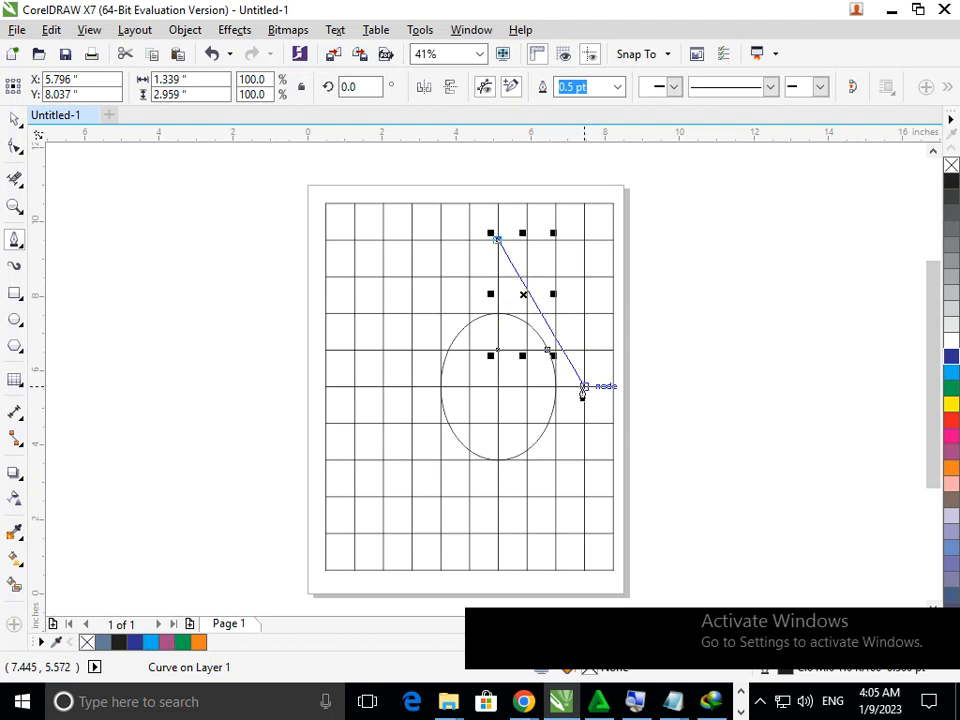
{"action": "left_click_drag", "start_coordinate": [584, 388], "coordinate": [587, 545]}
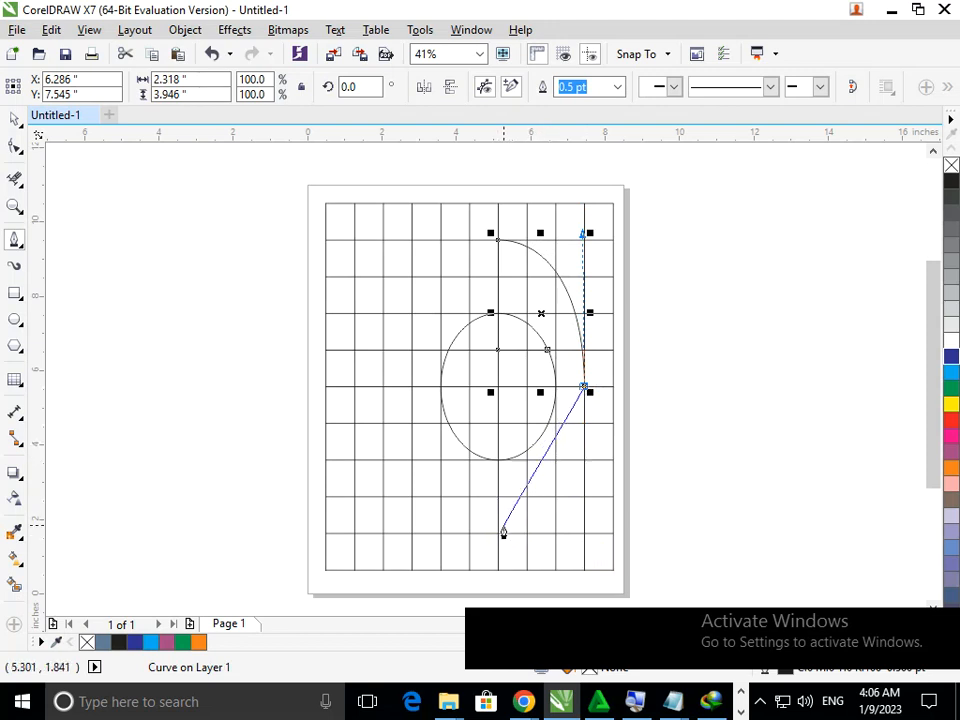
{"action": "left_click_drag", "start_coordinate": [497, 537], "coordinate": [398, 534]}
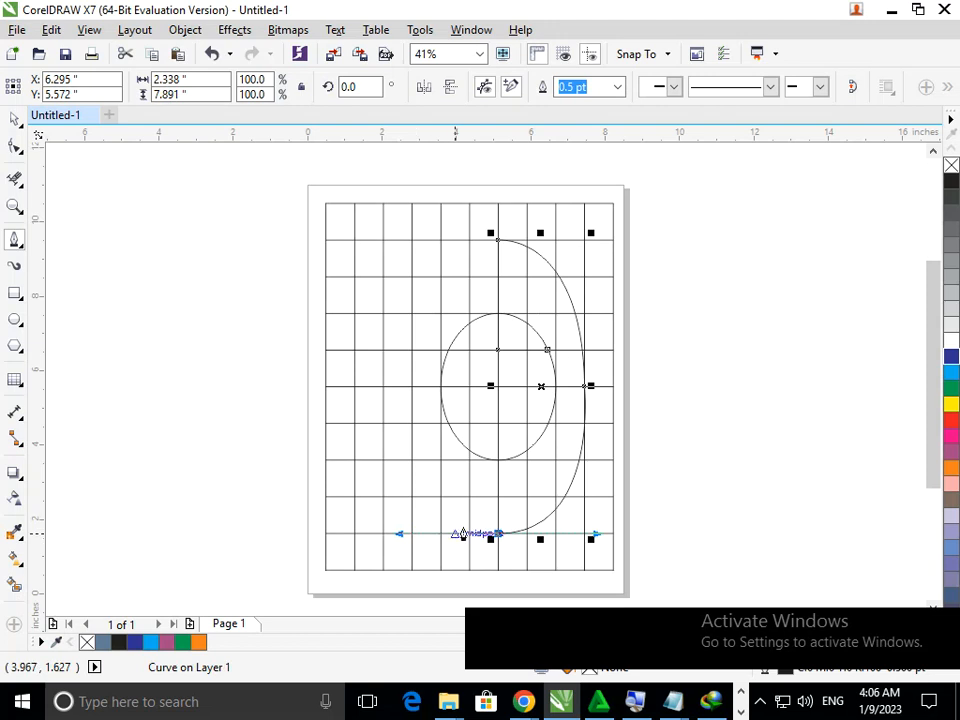
{"action": "left_click", "coordinate": [499, 538]}
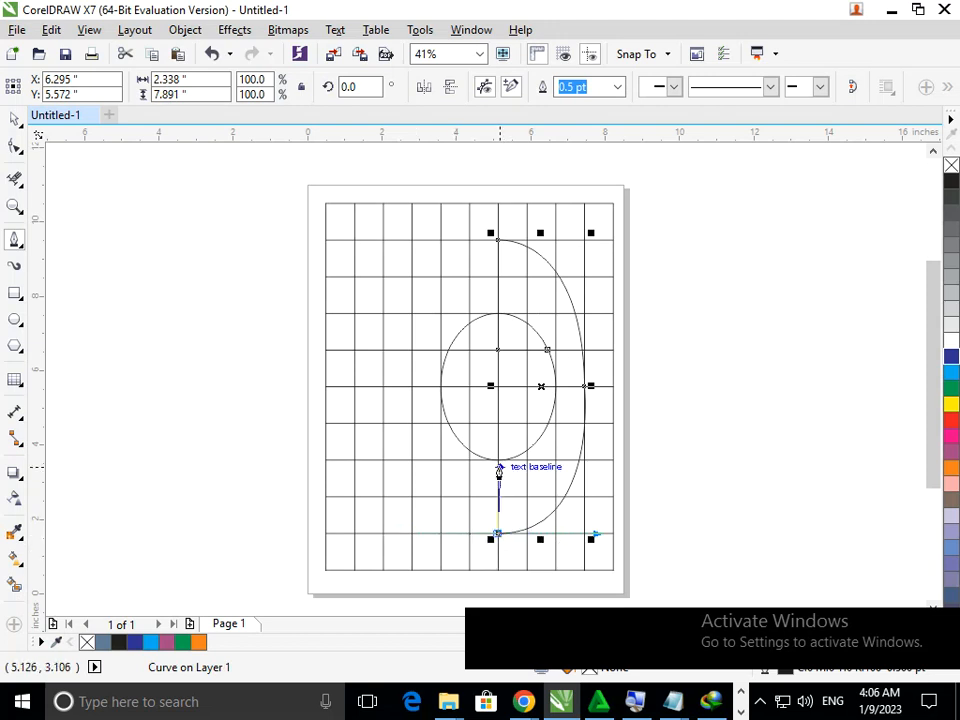
{"action": "left_click", "coordinate": [498, 423]}
{"action": "left_click", "coordinate": [448, 425]}
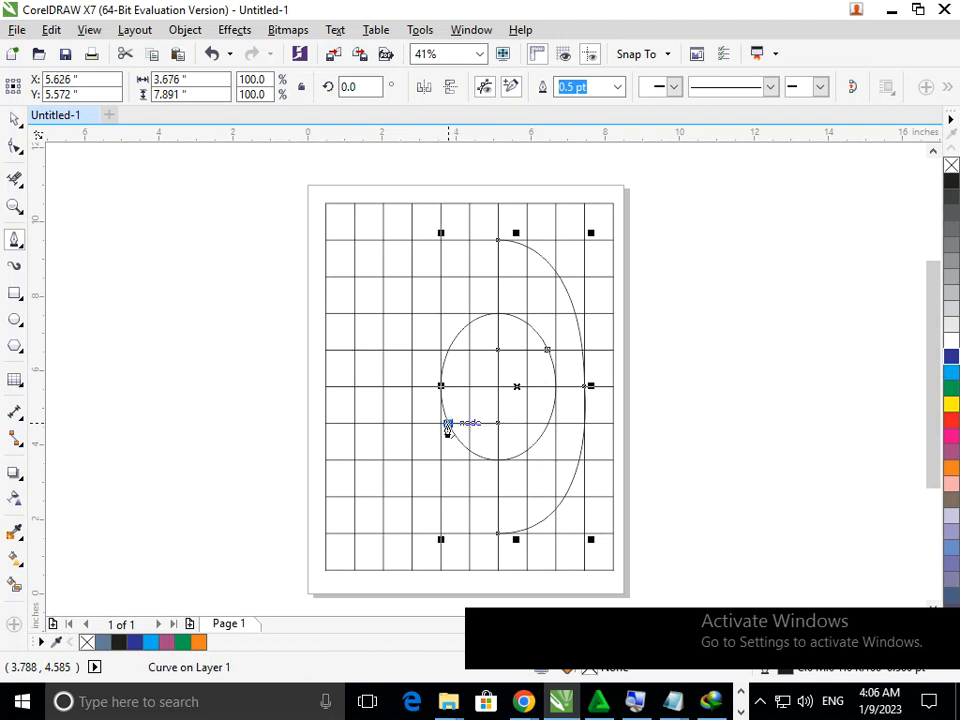
Draw a straight horizontal Pen line across the middle of the ellipse from its right edge to its left edge
{"action": "left_click", "coordinate": [556, 387]}
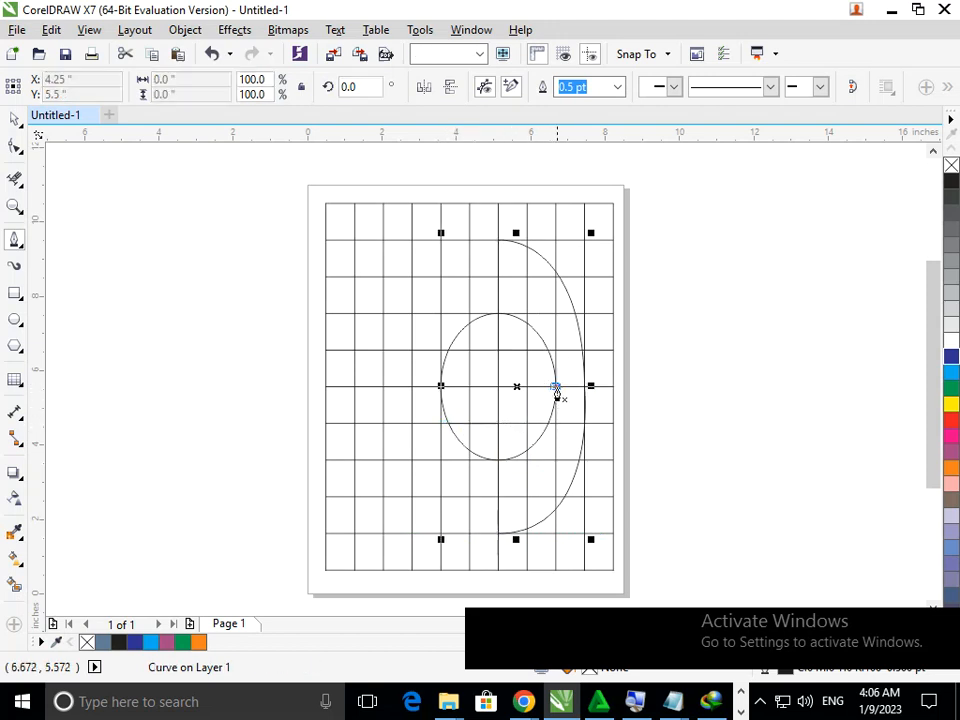
{"action": "double_click", "coordinate": [441, 388]}
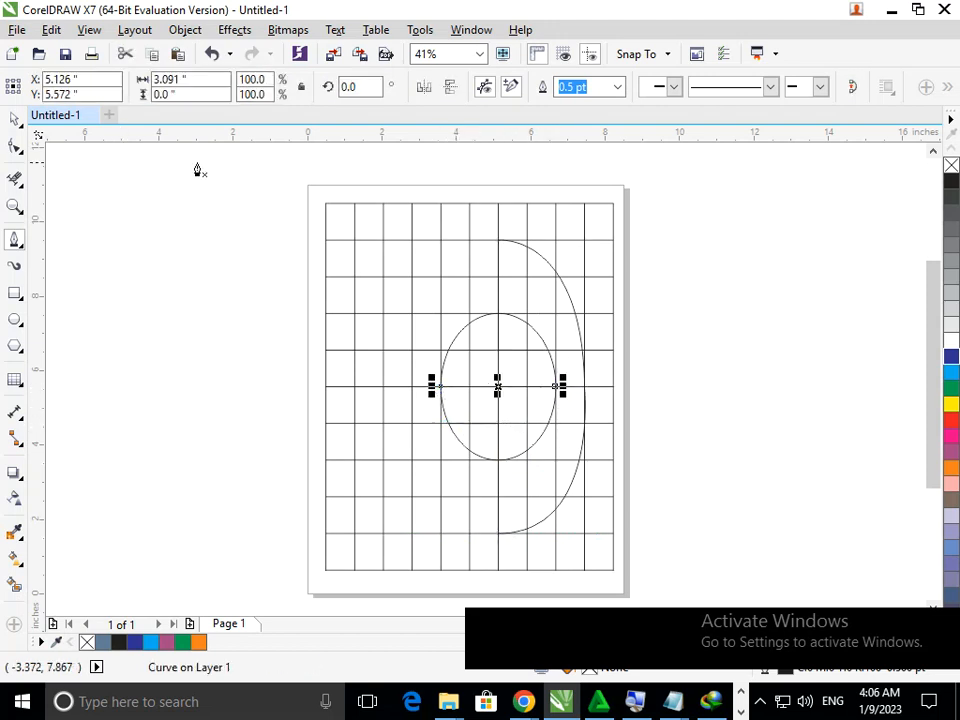
{"action": "left_click", "coordinate": [15, 120]}
{"action": "left_click", "coordinate": [210, 256]}
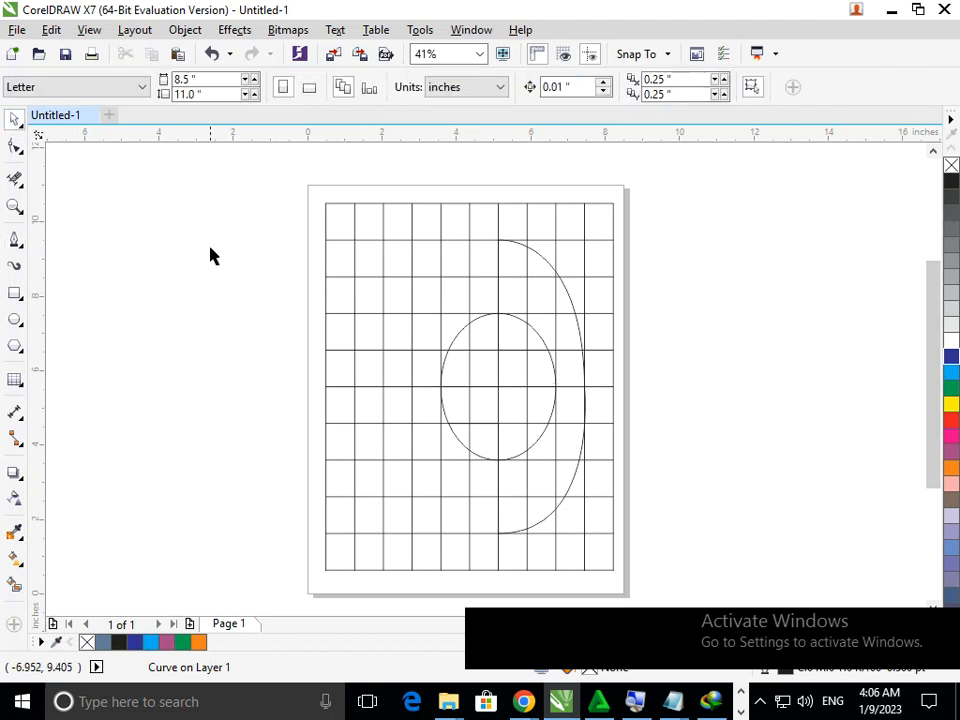
Delete the guide table, leaving the ellipse and the pen lines on the page
{"action": "left_click", "coordinate": [323, 247]}
{"action": "left_click_drag", "start_coordinate": [328, 240], "coordinate": [71, 218]}
{"action": "key", "text": "Delete"}
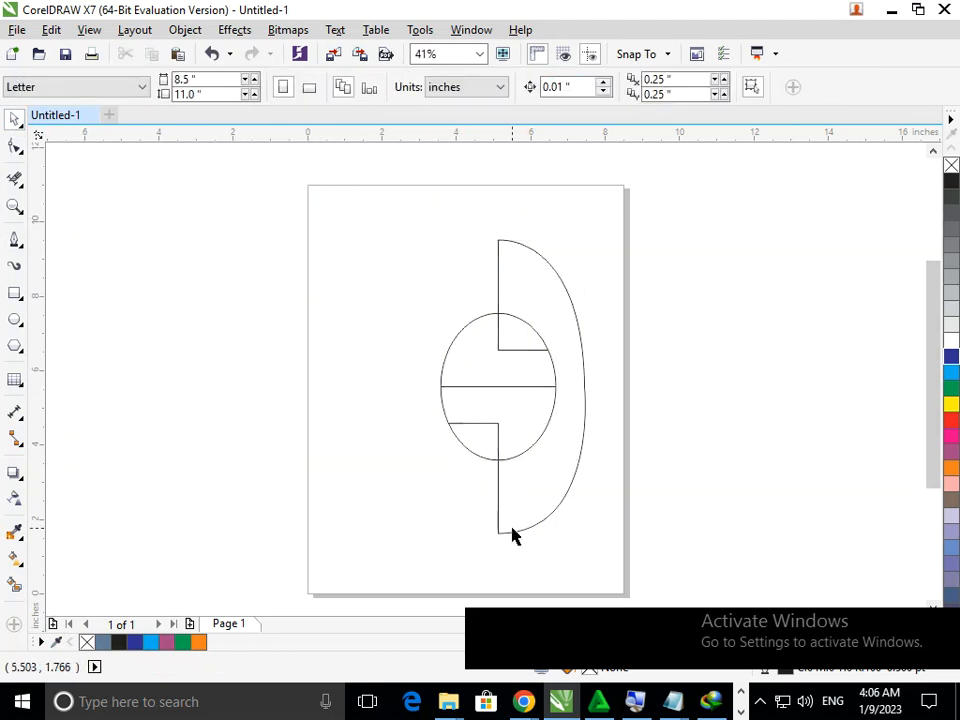
Remove the ellipse's right arc above the middle line and its left arc below it with Virtual Segment Delete
{"action": "left_click", "coordinate": [15, 179]}
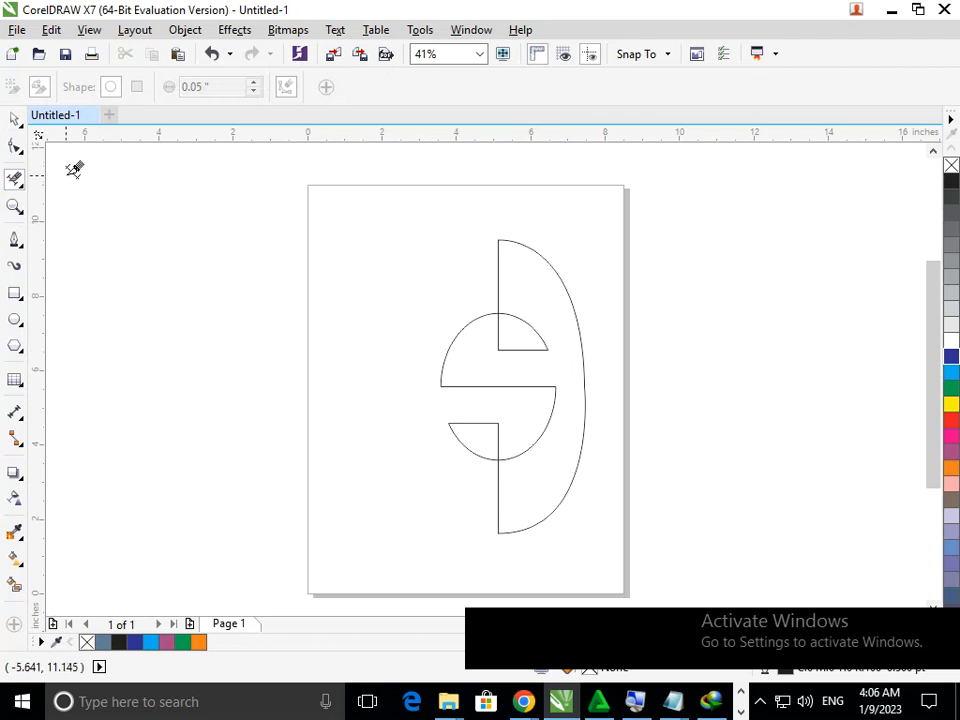
{"action": "left_click", "coordinate": [16, 119]}
Select all three logo objects and weld them into one curve
{"action": "scroll", "coordinate": [528, 430], "scroll_direction": "down", "scroll_amount": 2}
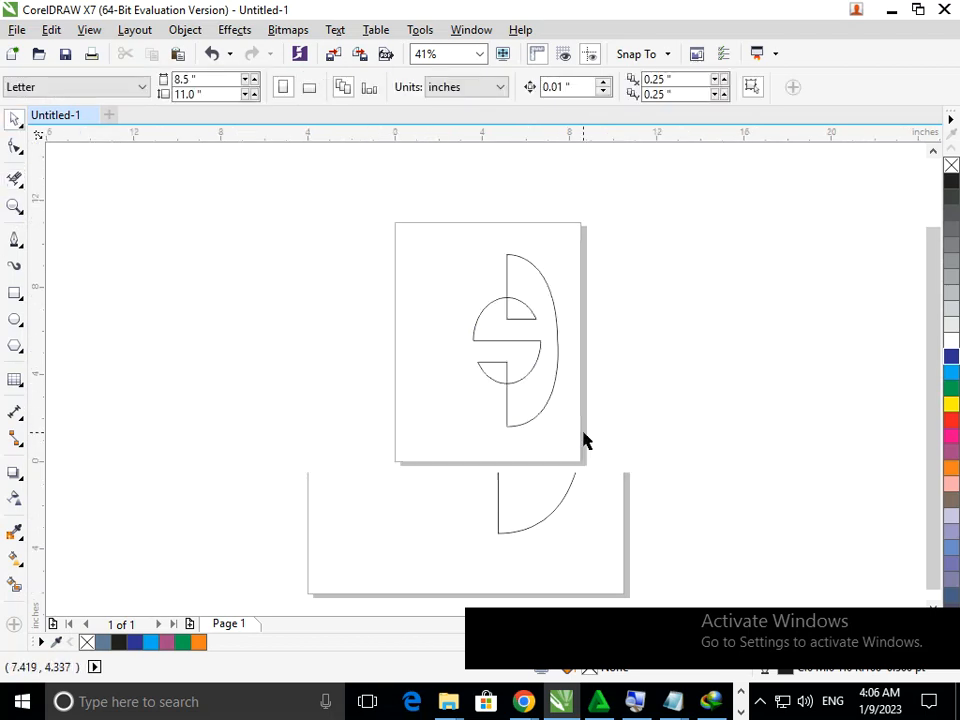
{"action": "left_click_drag", "start_coordinate": [568, 370], "coordinate": [604, 476]}
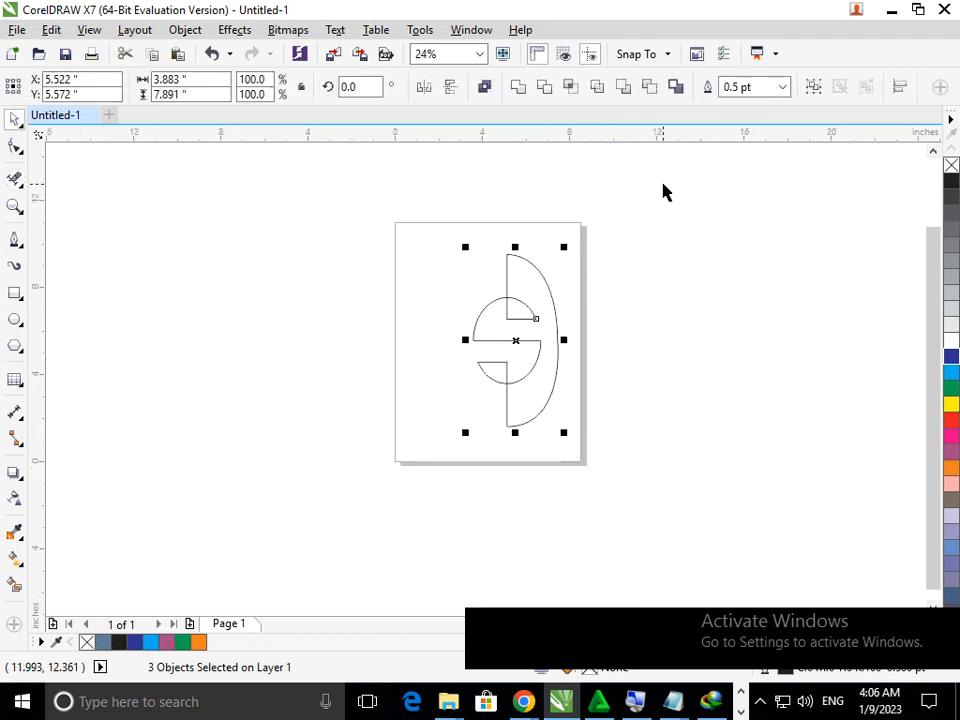
{"action": "left_click", "coordinate": [519, 92]}
{"action": "left_click", "coordinate": [581, 375]}
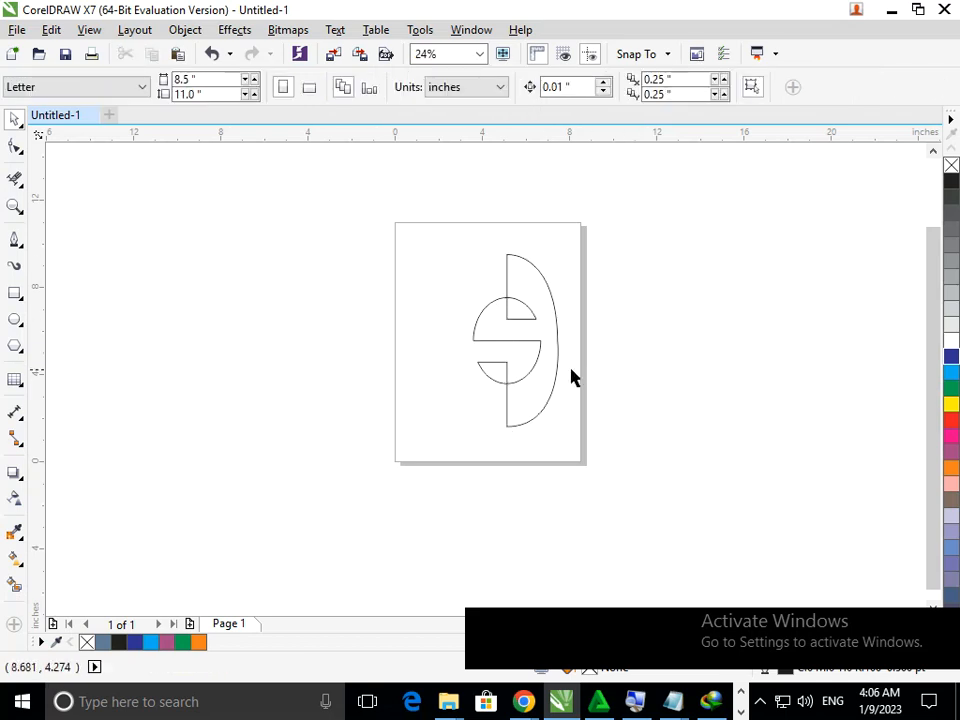
Move the welded curve closer to the page's centre and give it a dark blue 24 pt outline
{"action": "left_click_drag", "start_coordinate": [540, 354], "coordinate": [505, 348]}
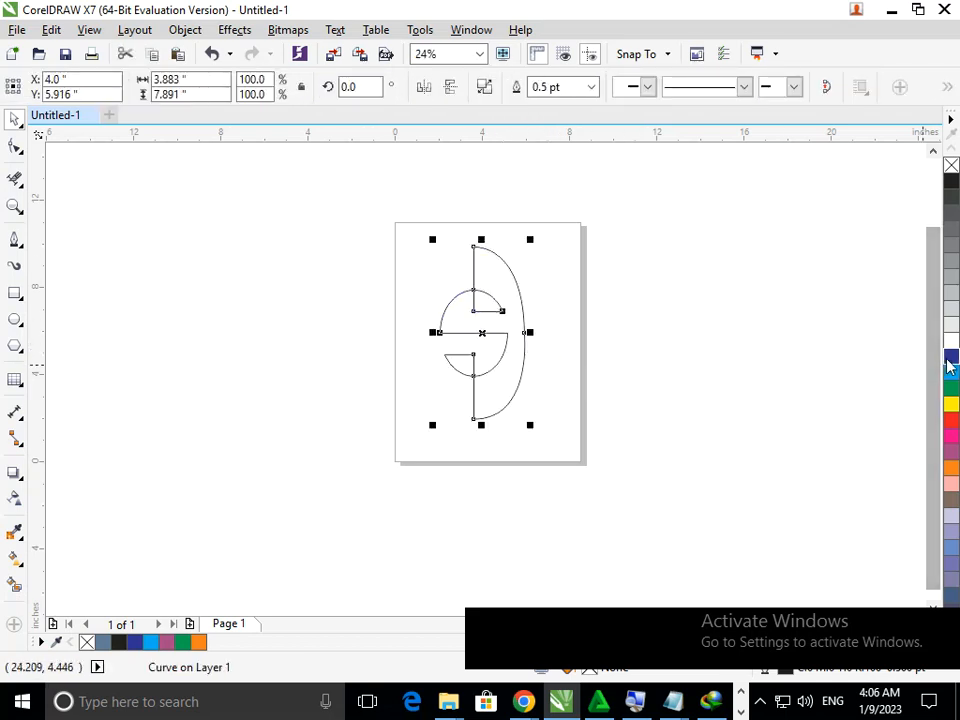
{"action": "left_click", "coordinate": [590, 87]}
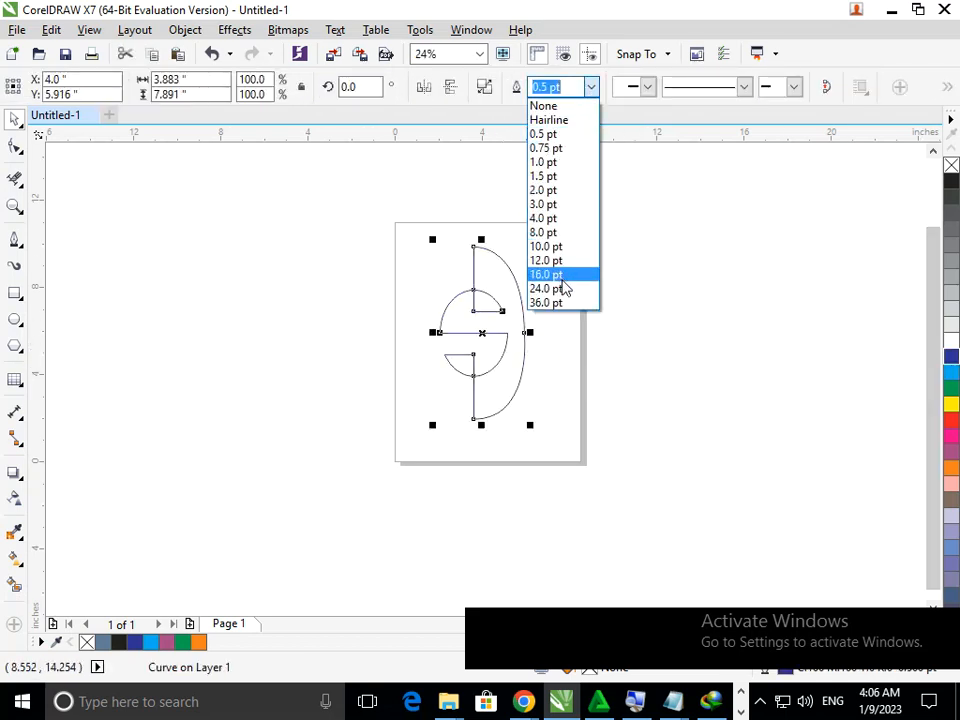
{"action": "left_click", "coordinate": [548, 287]}
{"action": "left_click", "coordinate": [555, 373]}
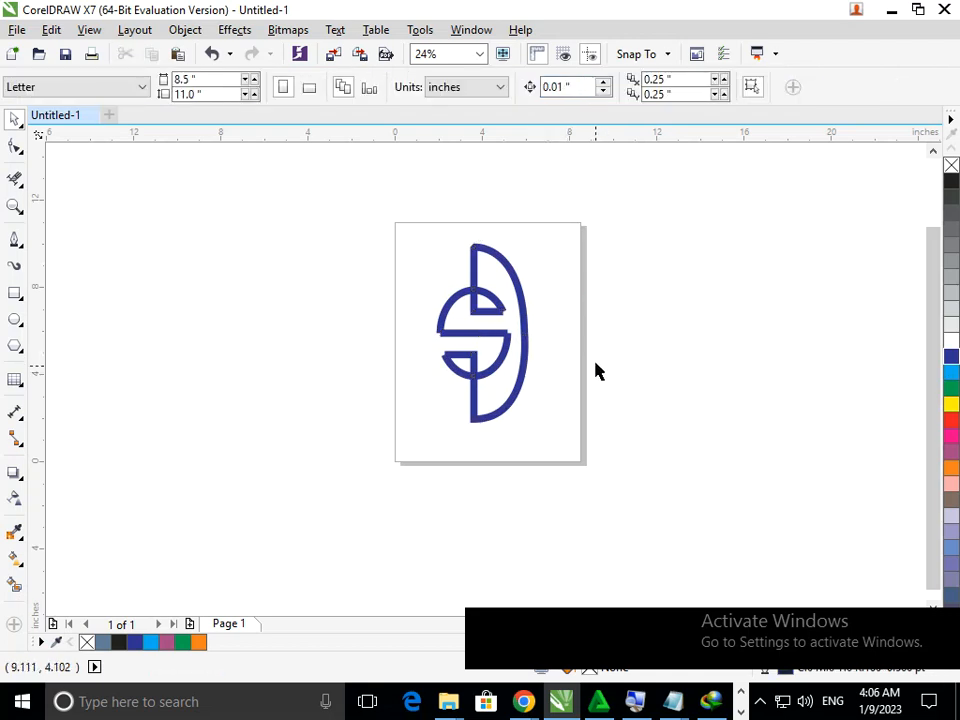
Join the middle line's left end to the left arc using Join Curves in Chamfer mode with a 0.1" gap tolerance
{"action": "scroll", "coordinate": [440, 328], "scroll_direction": "up", "scroll_amount": 4}
{"action": "left_click", "coordinate": [15, 147]}
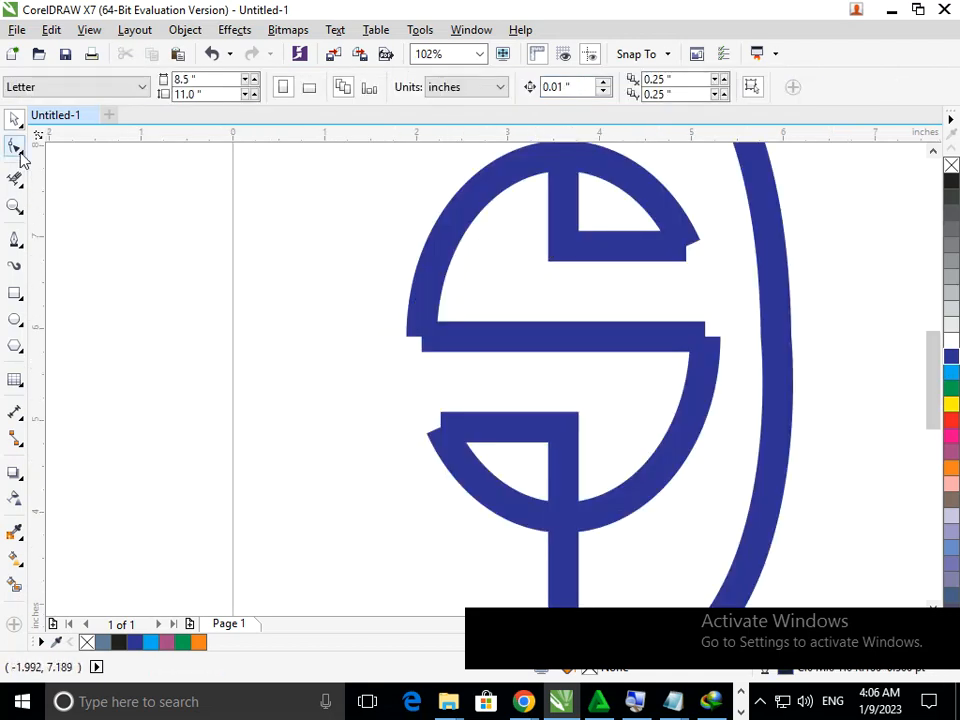
{"action": "left_click", "coordinate": [437, 339]}
{"action": "left_click_drag", "start_coordinate": [371, 302], "coordinate": [476, 381]}
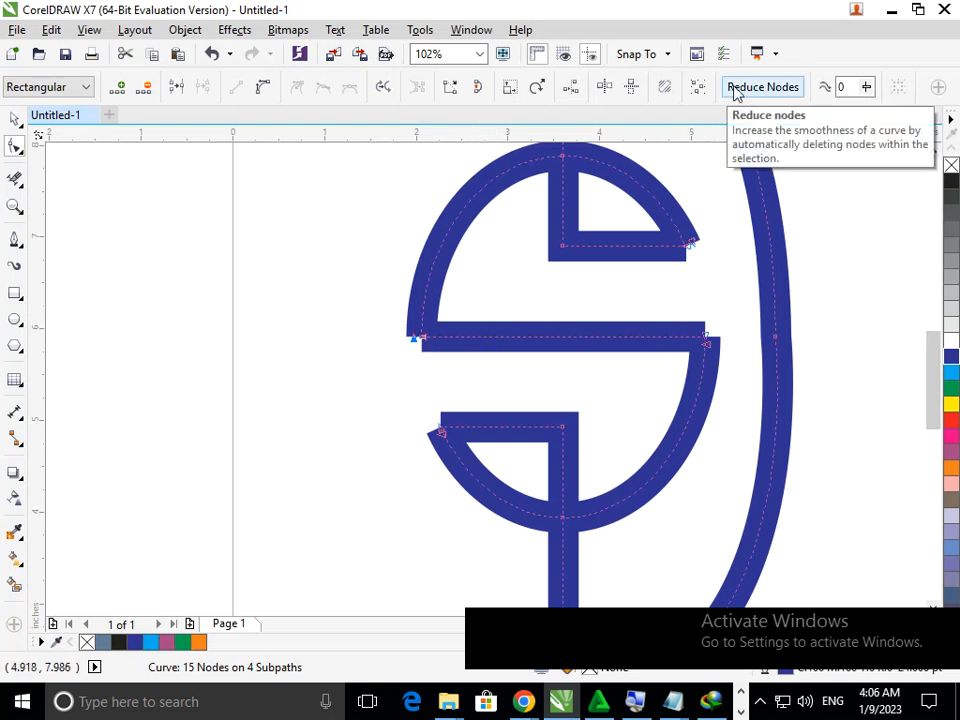
{"action": "left_click", "coordinate": [466, 32]}
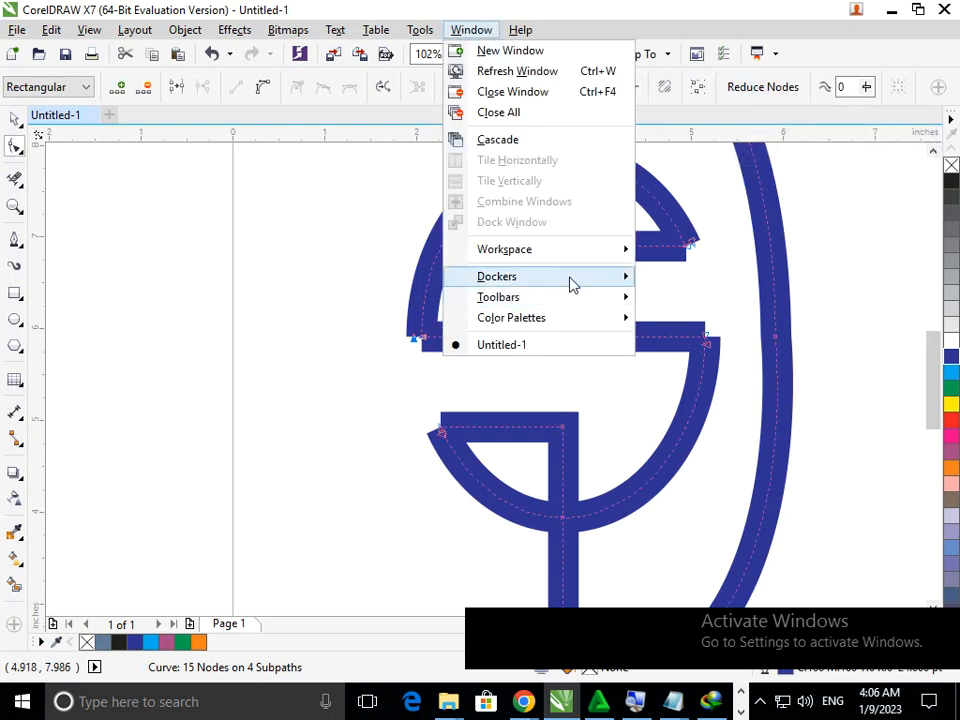
{"action": "mouse_move", "coordinate": [572, 281]}
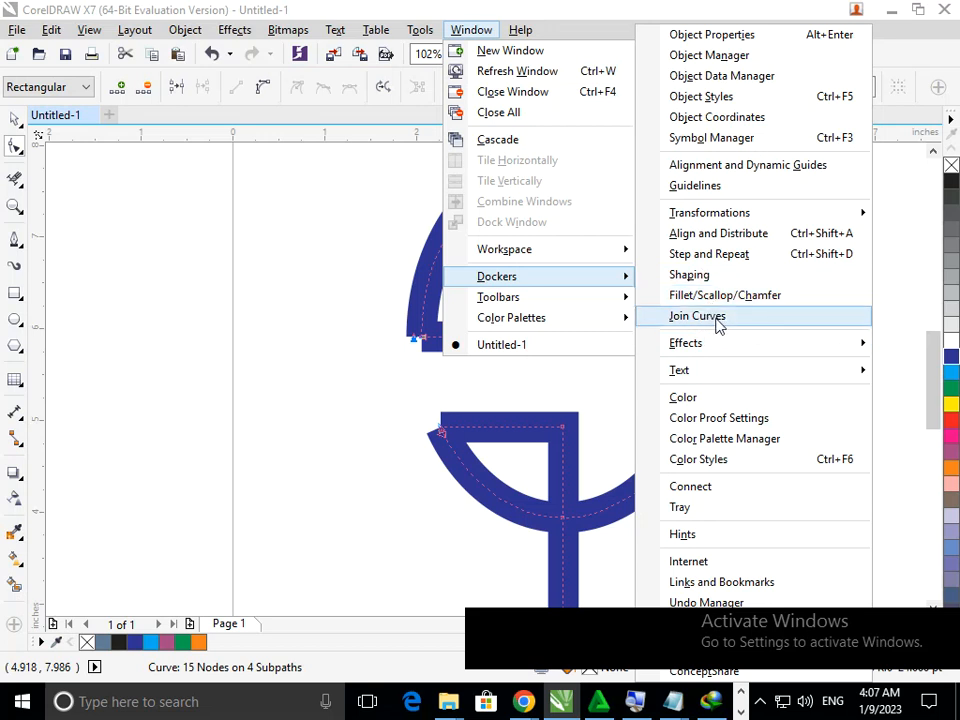
{"action": "left_click", "coordinate": [697, 316]}
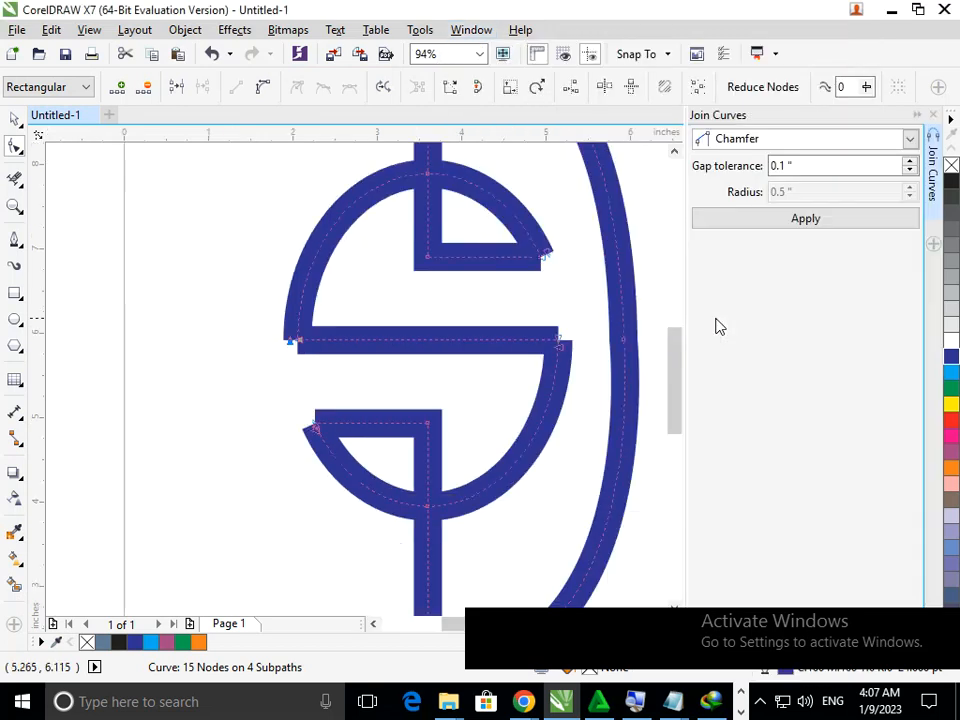
{"action": "left_click", "coordinate": [804, 220]}
Join the curve's three remaining open corners: the lower-left tip, the middle line's right end and the upper-right tip
{"action": "left_click_drag", "start_coordinate": [291, 398], "coordinate": [352, 453]}
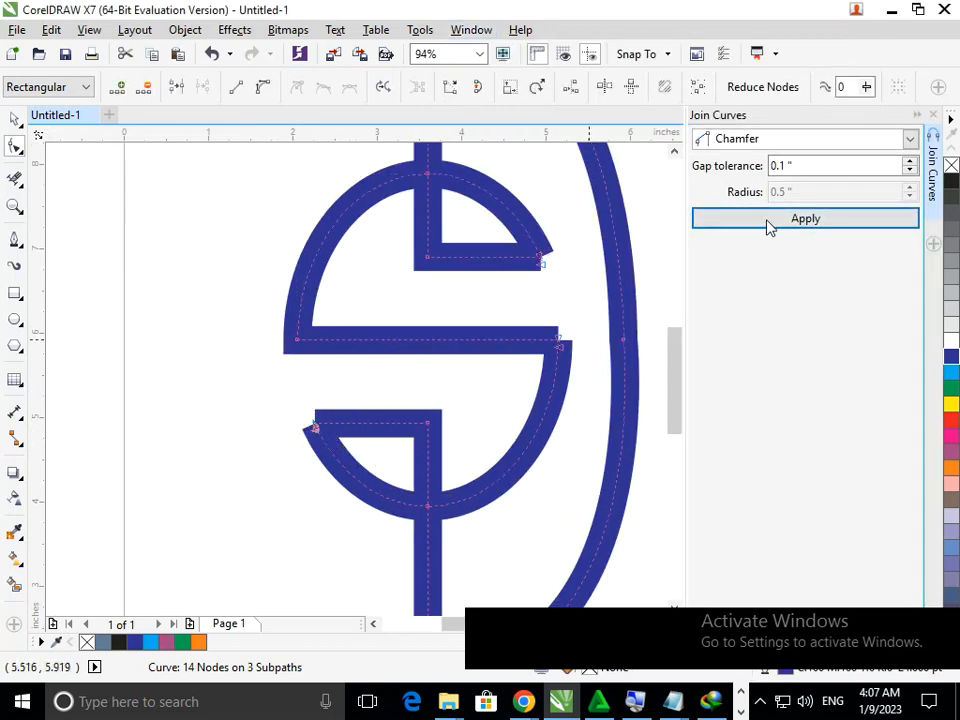
{"action": "left_click", "coordinate": [770, 221]}
{"action": "left_click_drag", "start_coordinate": [531, 306], "coordinate": [583, 369]}
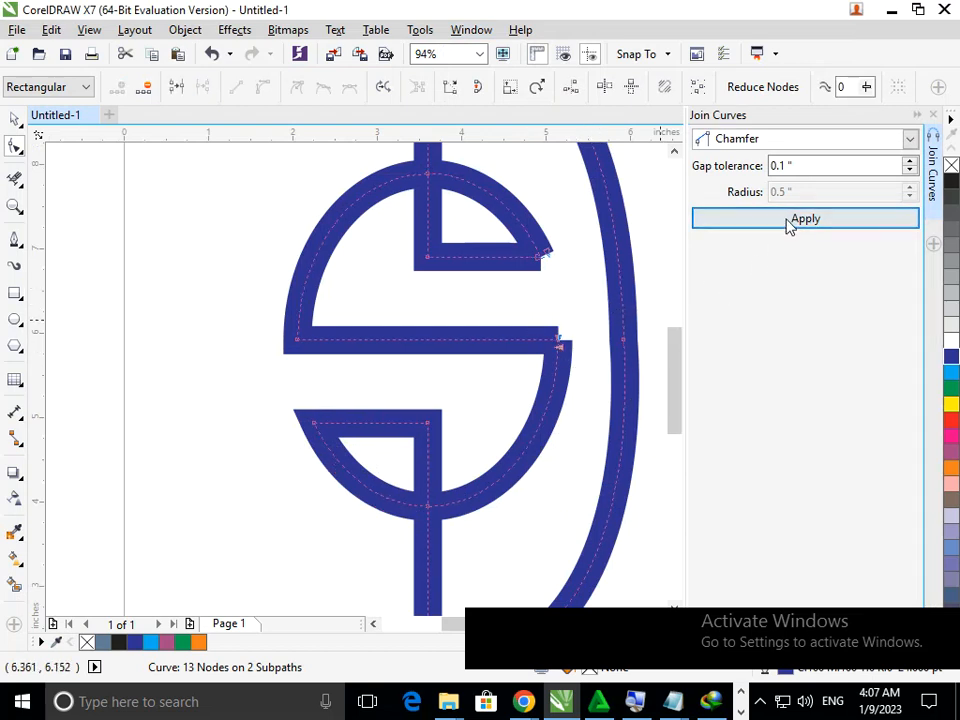
{"action": "left_click", "coordinate": [789, 223]}
{"action": "left_click_drag", "start_coordinate": [585, 232], "coordinate": [549, 281]}
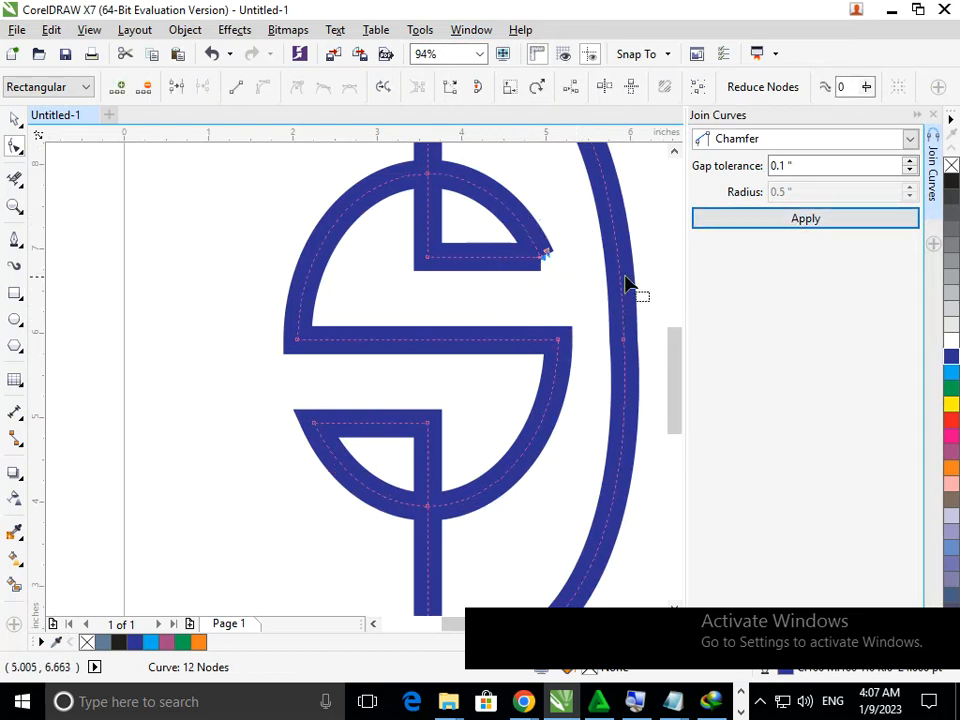
{"action": "left_click", "coordinate": [825, 222]}
{"action": "left_click", "coordinate": [567, 471]}
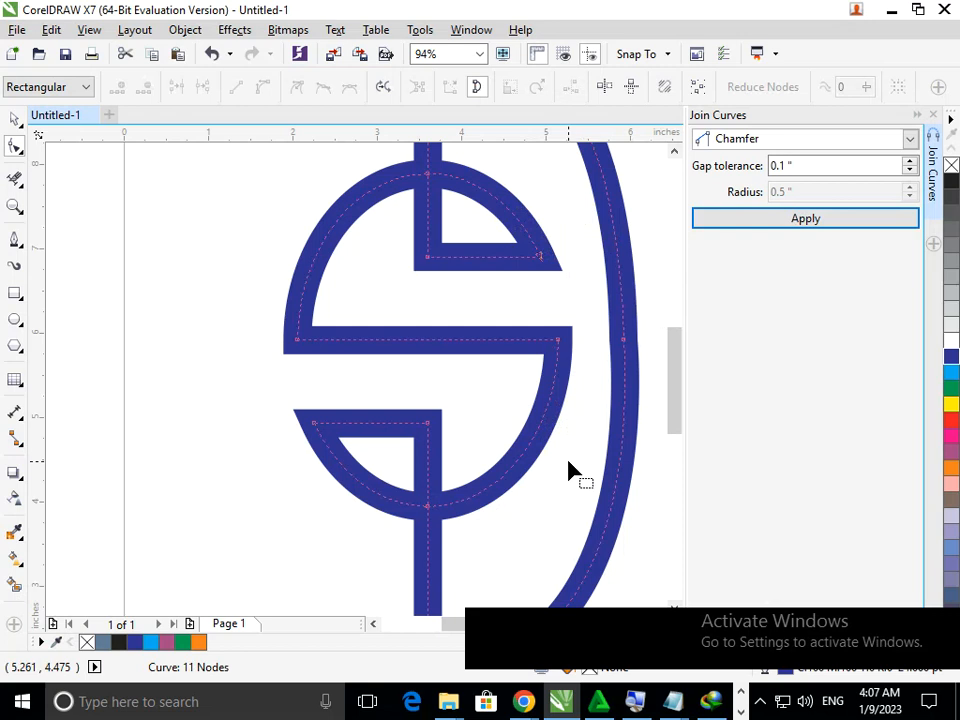
Try to fillet the top-left corner node of the large D shape with a 0.58" radius
{"action": "key", "text": "F3"}
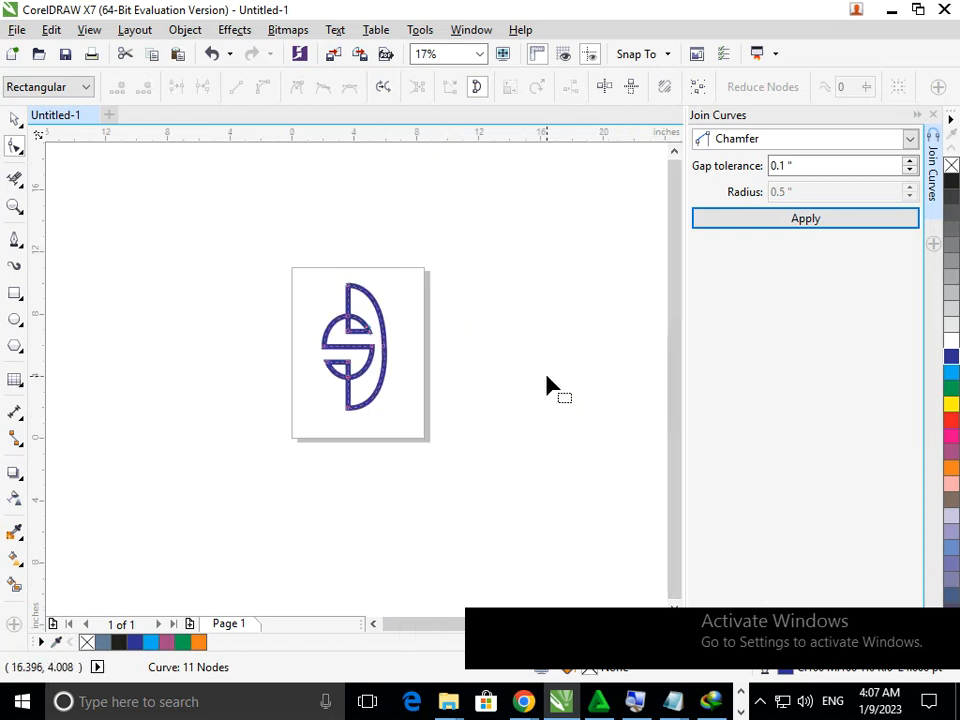
{"action": "key", "text": "F2"}
{"action": "left_click_drag", "start_coordinate": [443, 378], "coordinate": [251, 240]}
{"action": "left_click_drag", "start_coordinate": [307, 263], "coordinate": [479, 365]}
{"action": "left_click_drag", "start_coordinate": [150, 253], "coordinate": [356, 401]}
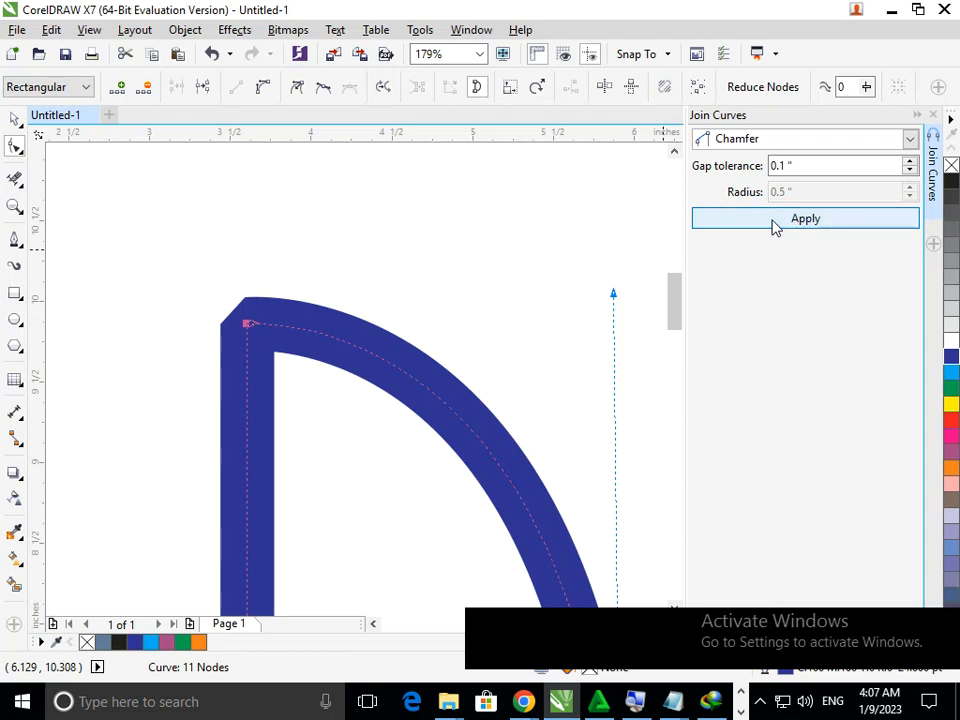
{"action": "left_click", "coordinate": [471, 29]}
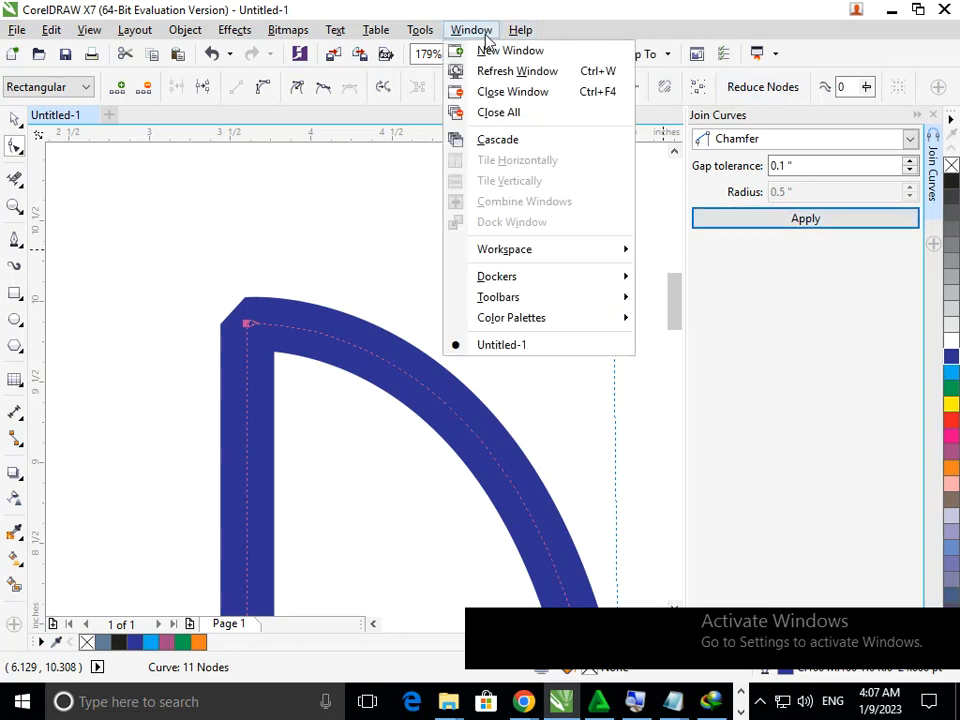
{"action": "mouse_move", "coordinate": [597, 276]}
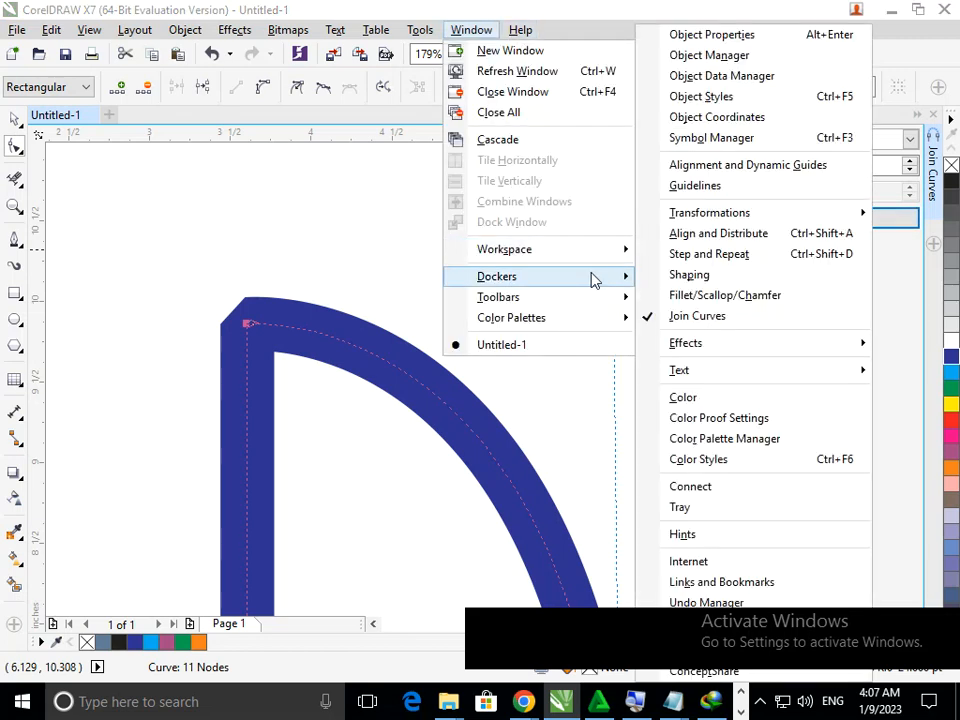
{"action": "left_click", "coordinate": [751, 297]}
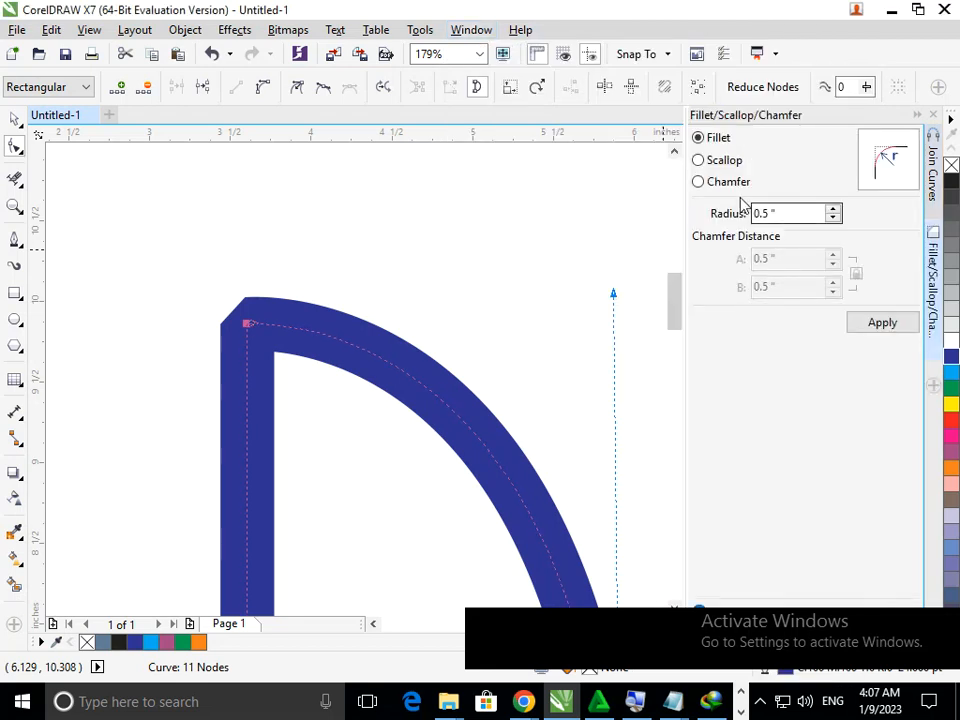
{"action": "left_click", "coordinate": [722, 163]}
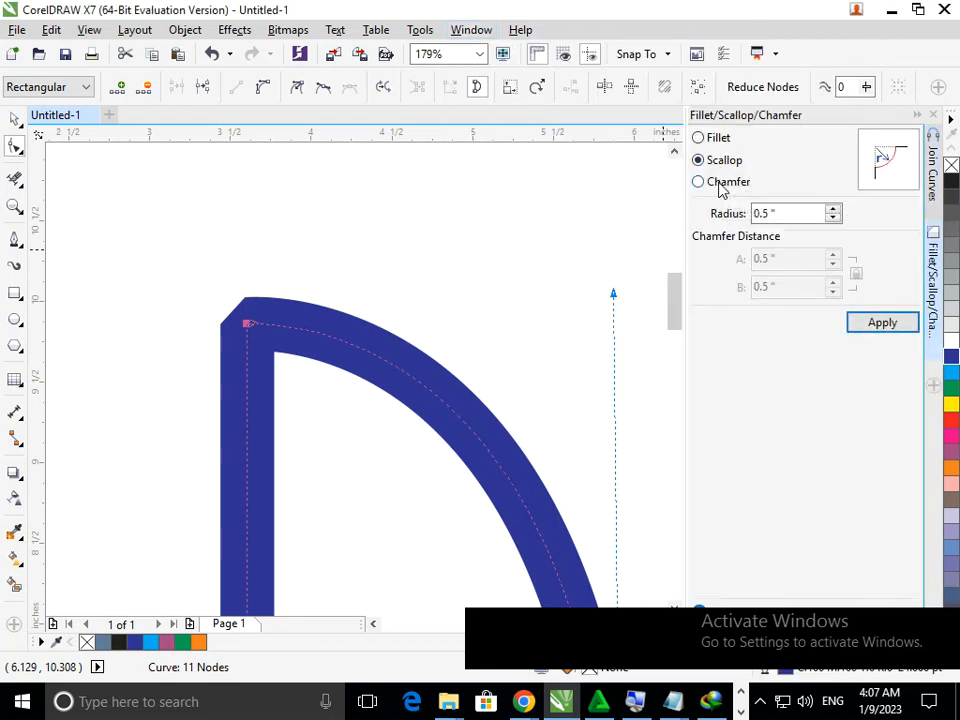
{"action": "left_click", "coordinate": [720, 187]}
{"action": "left_click", "coordinate": [699, 161]}
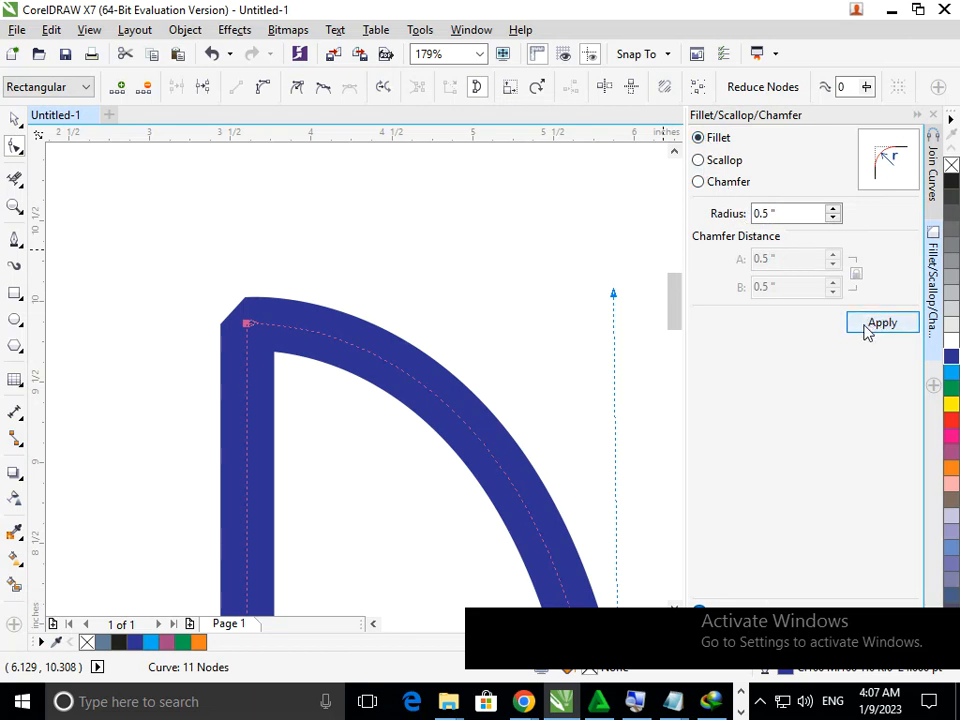
{"action": "left_click", "coordinate": [832, 209]}
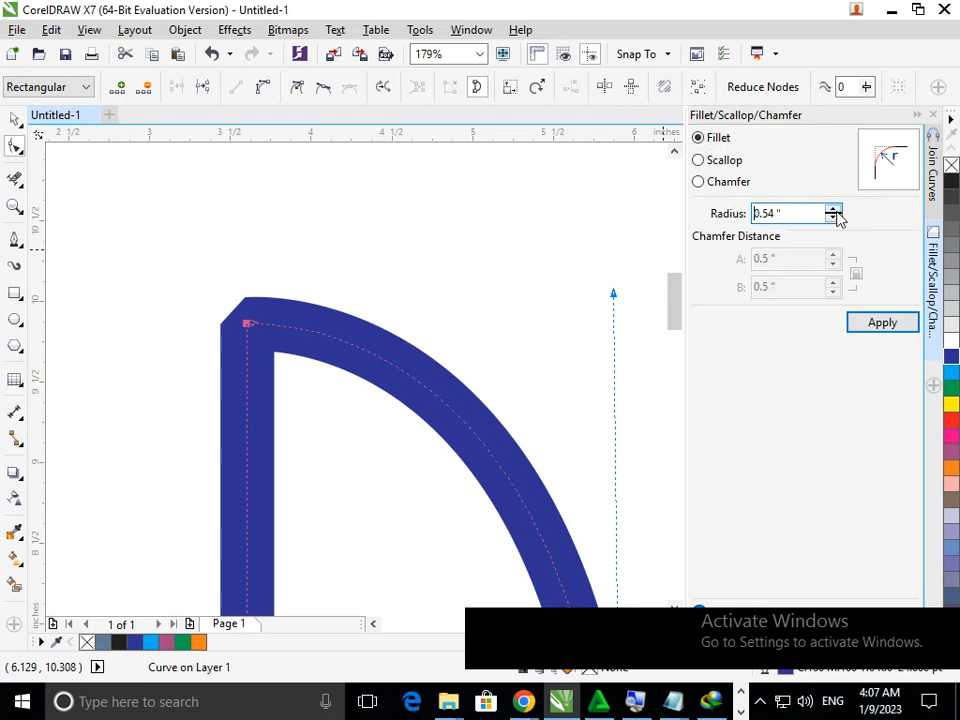
{"action": "left_click", "coordinate": [880, 328]}
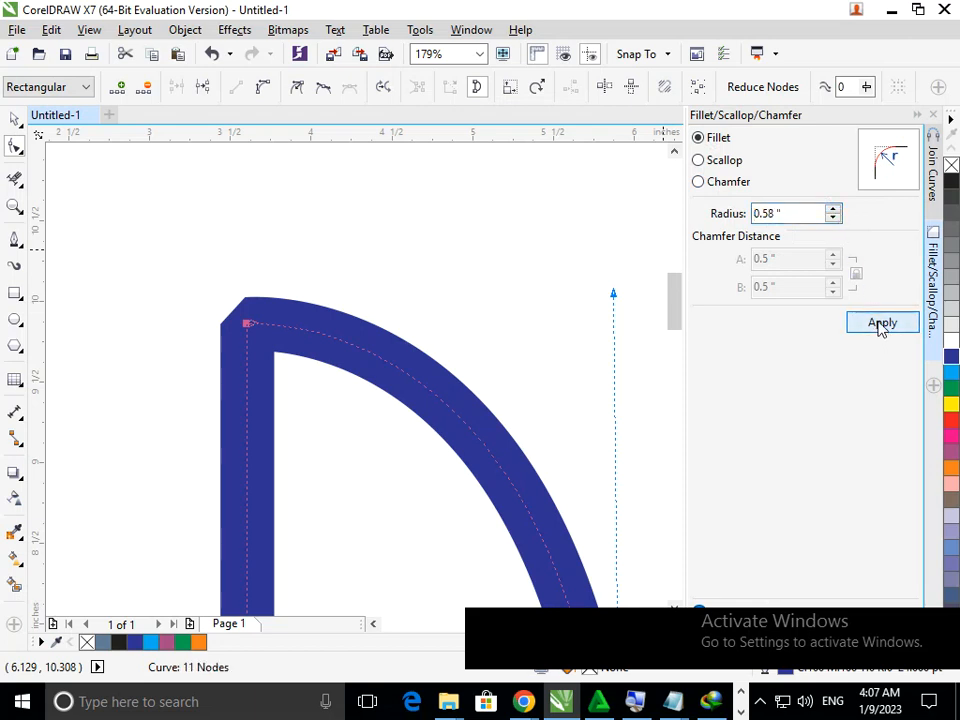
Deselect the logo curve and close the Join Curves and Fillet/Scallop/Chamfer dockers
{"action": "left_click", "coordinate": [13, 120]}
{"action": "left_click_drag", "start_coordinate": [302, 286], "coordinate": [388, 350]}
{"action": "scroll", "coordinate": [388, 364], "scroll_direction": "down", "scroll_amount": 4}
{"action": "key", "text": "z"}
{"action": "left_click_drag", "start_coordinate": [311, 253], "coordinate": [413, 412]}
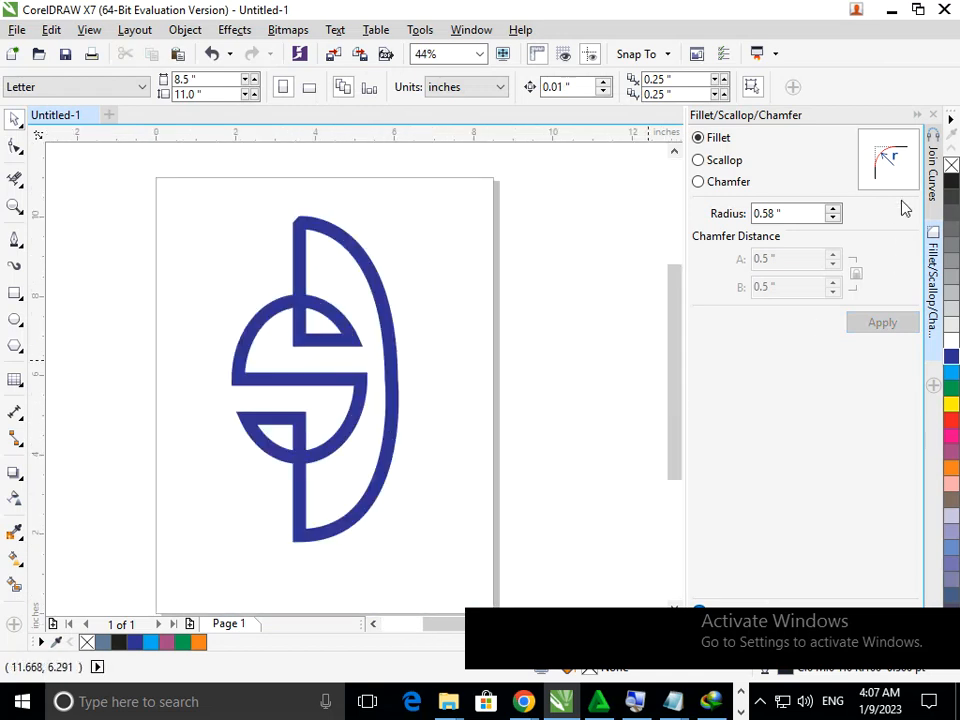
{"action": "left_click", "coordinate": [933, 115]}
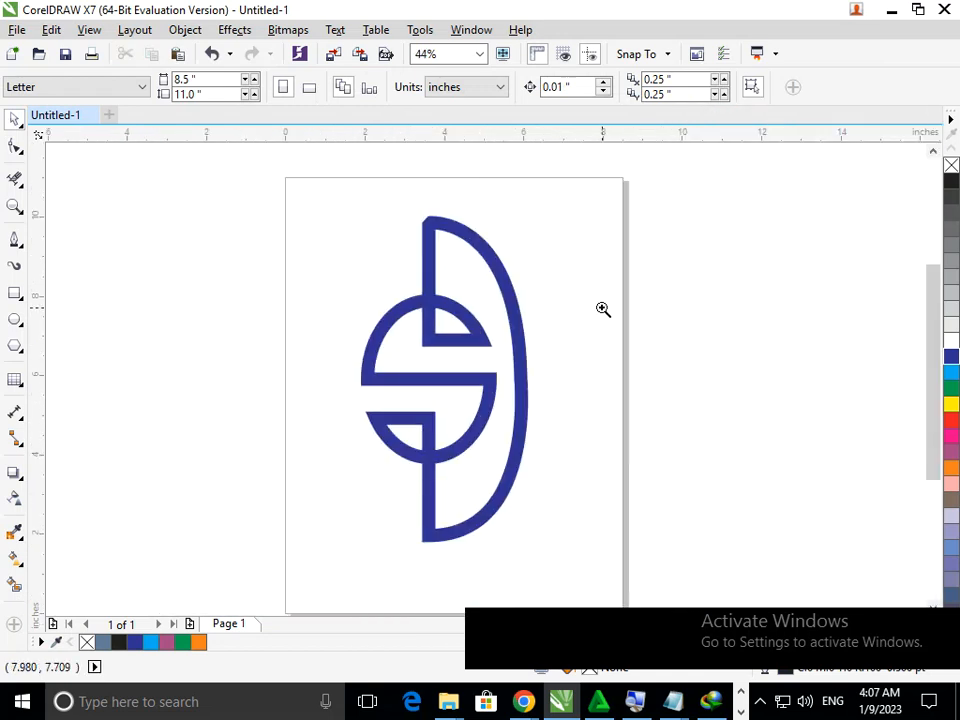
{"action": "left_click", "coordinate": [603, 309]}
{"action": "key", "text": "F3"}
{"action": "key", "text": "F3"}
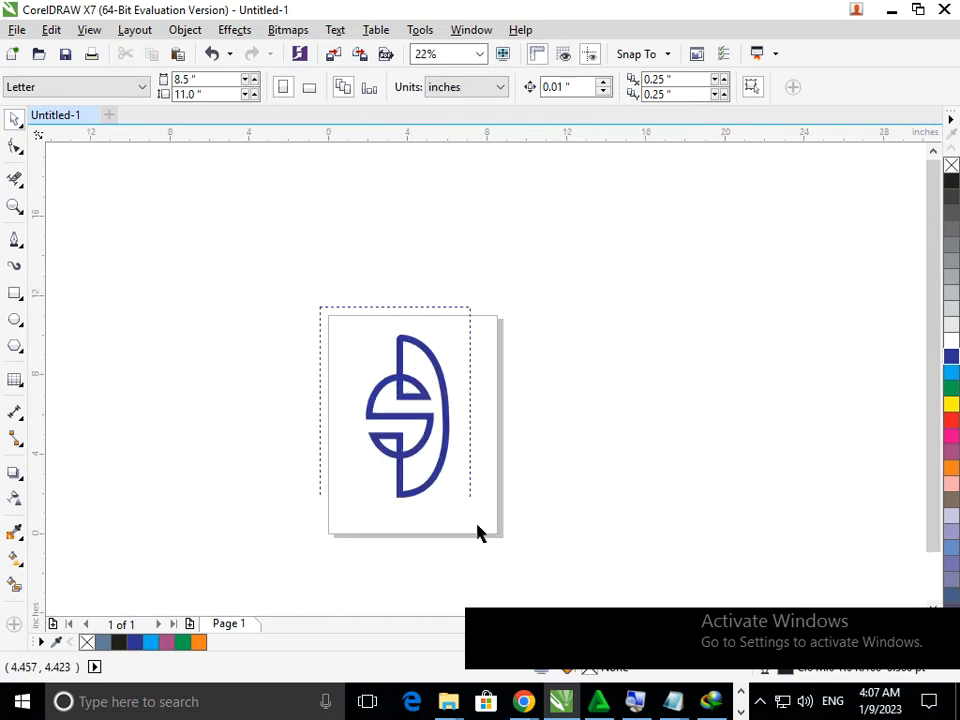
Scale the logo down to about 2.68" by 5.445" and position it centrally above the page's lower third
{"action": "left_click_drag", "start_coordinate": [477, 533], "coordinate": [482, 540]}
{"action": "left_click_drag", "start_coordinate": [361, 503], "coordinate": [376, 497]}
{"action": "left_click", "coordinate": [343, 339]}
{"action": "left_click_drag", "start_coordinate": [344, 317], "coordinate": [497, 556]}
{"action": "mouse_move", "coordinate": [407, 456]}
{"action": "left_mouse_down"}
{"action": "mouse_move", "coordinate": [398, 458]}
{"action": "mouse_move", "coordinate": [408, 432]}
{"action": "left_mouse_up"}
{"action": "left_click", "coordinate": [407, 486]}
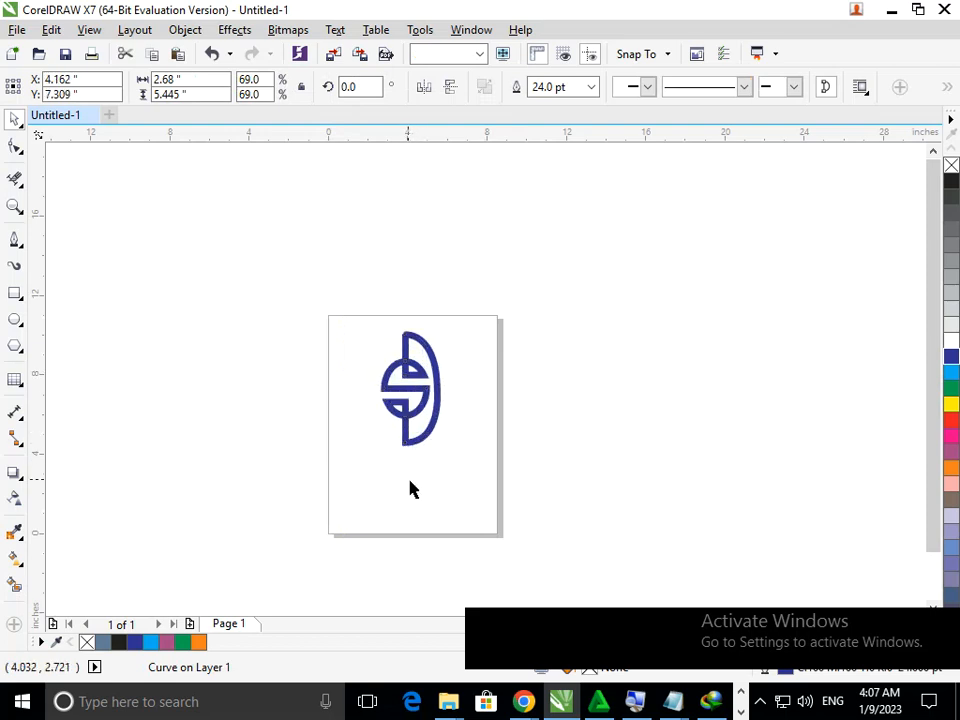
{"action": "left_click_drag", "start_coordinate": [341, 300], "coordinate": [476, 469]}
{"action": "left_click_drag", "start_coordinate": [423, 441], "coordinate": [424, 458]}
{"action": "left_click", "coordinate": [424, 506]}
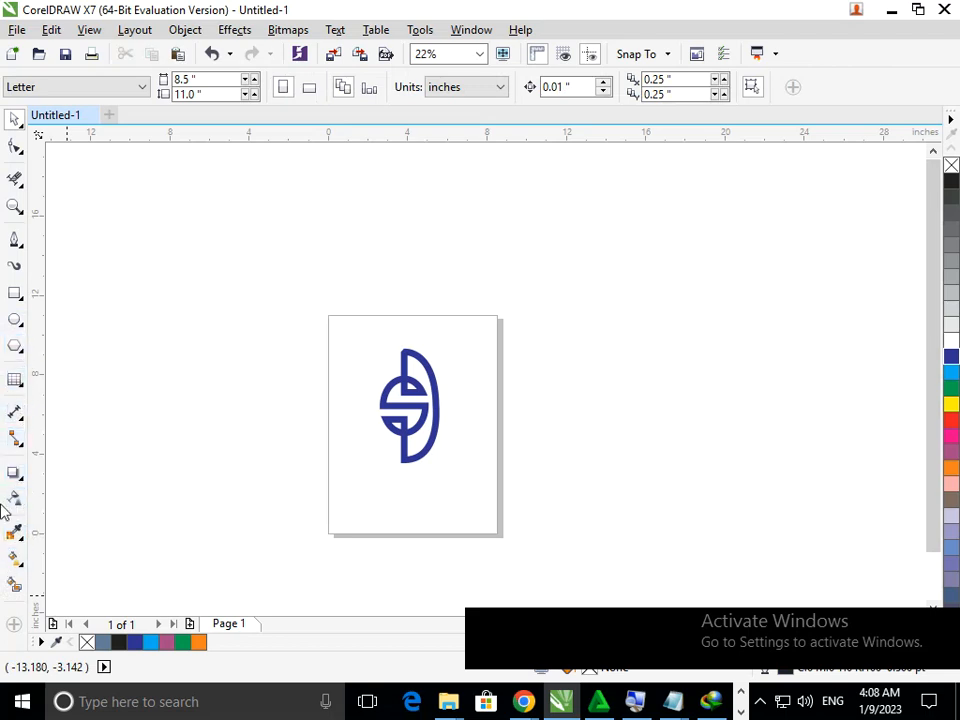
Add the artistic text "s.D" beside the page in Arial and enlarge it to about 249 pt
{"action": "left_click", "coordinate": [26, 390]}
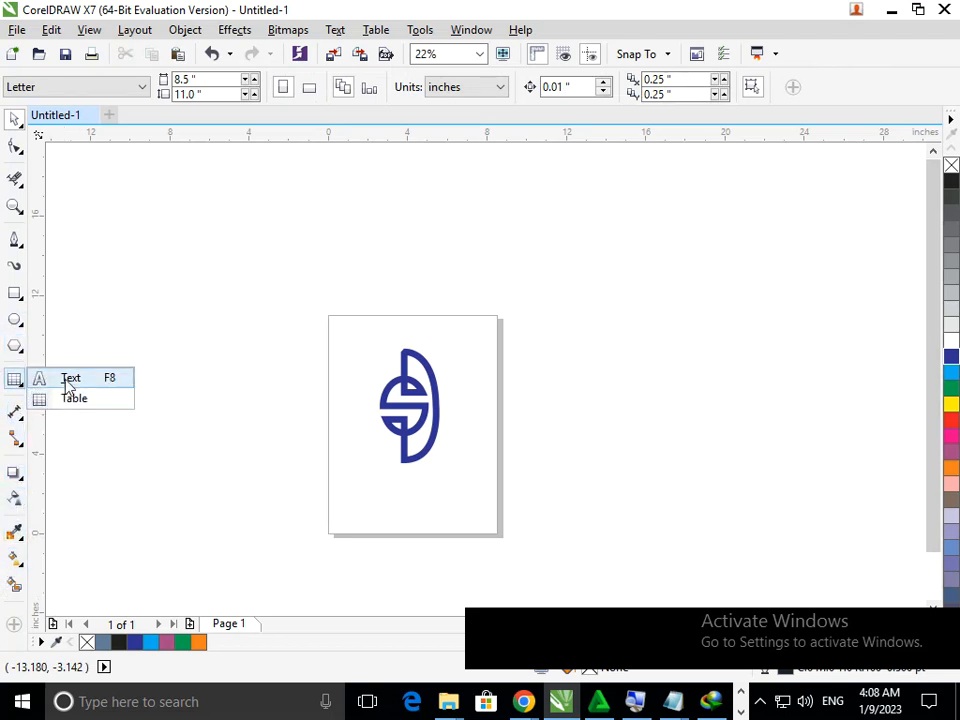
{"action": "left_click", "coordinate": [66, 378]}
{"action": "left_click", "coordinate": [207, 406]}
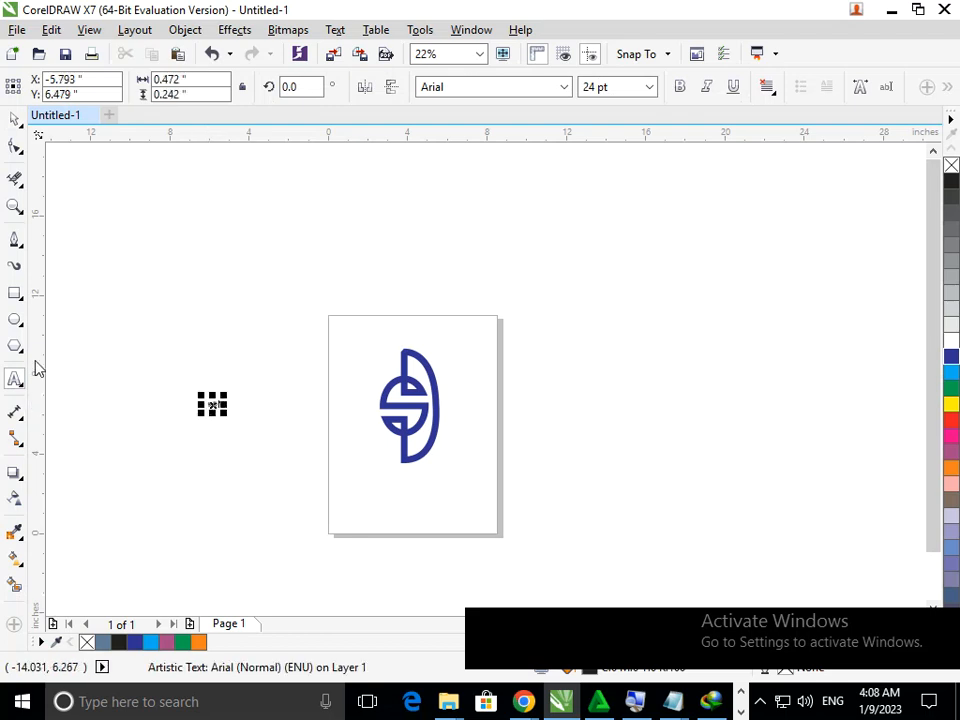
{"action": "left_click", "coordinate": [199, 424]}
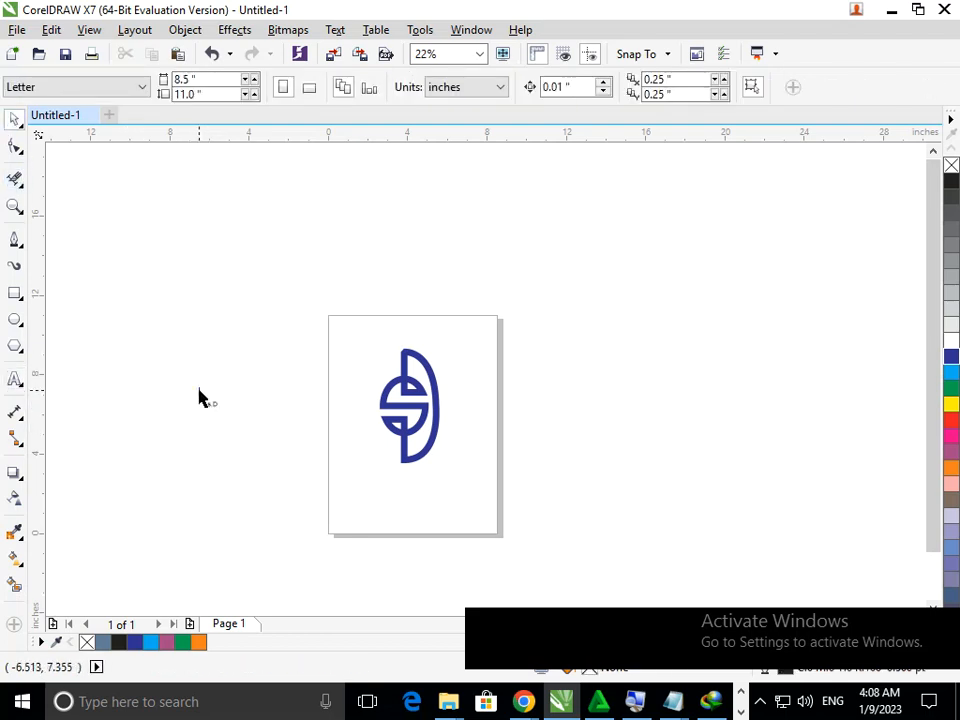
{"action": "left_click", "coordinate": [205, 402]}
{"action": "left_click_drag", "start_coordinate": [225, 411], "coordinate": [270, 442]}
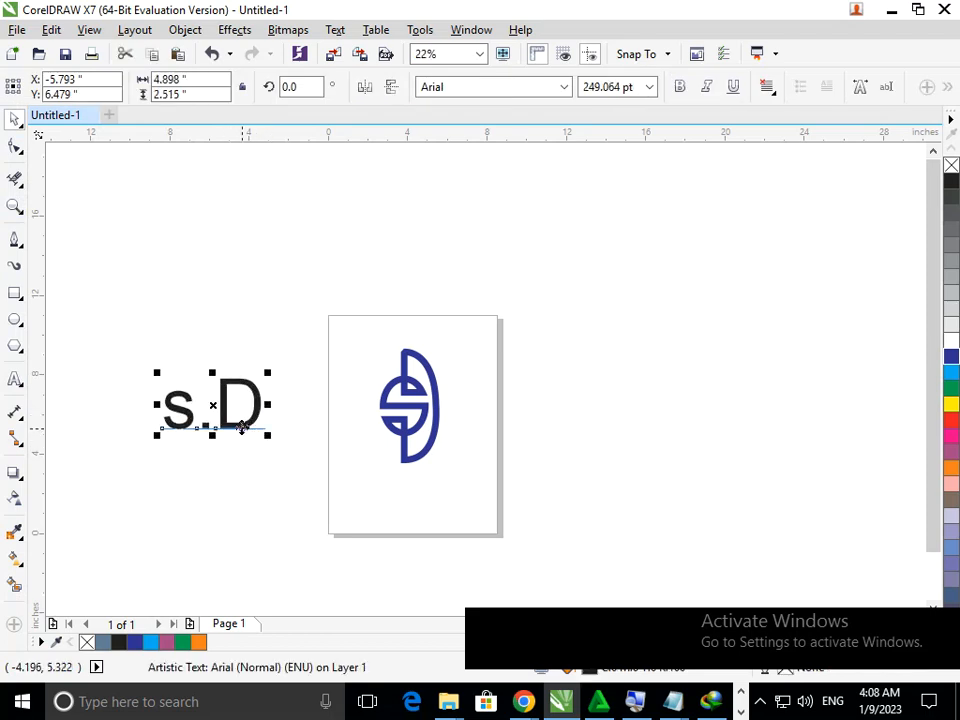
Replace the text's lowercase s with a capital S so that it reads "S.D"
{"action": "double_click", "coordinate": [187, 416]}
{"action": "key", "text": "BackSpace"}
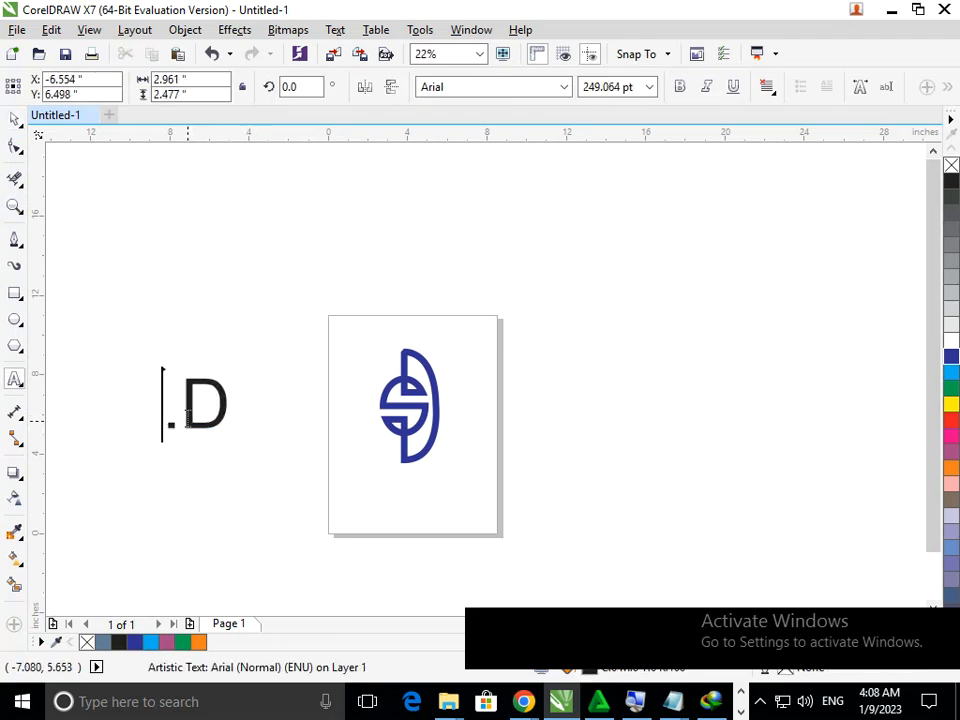
{"action": "type", "text": "S"}
{"action": "left_click", "coordinate": [15, 119]}
{"action": "left_click", "coordinate": [86, 214]}
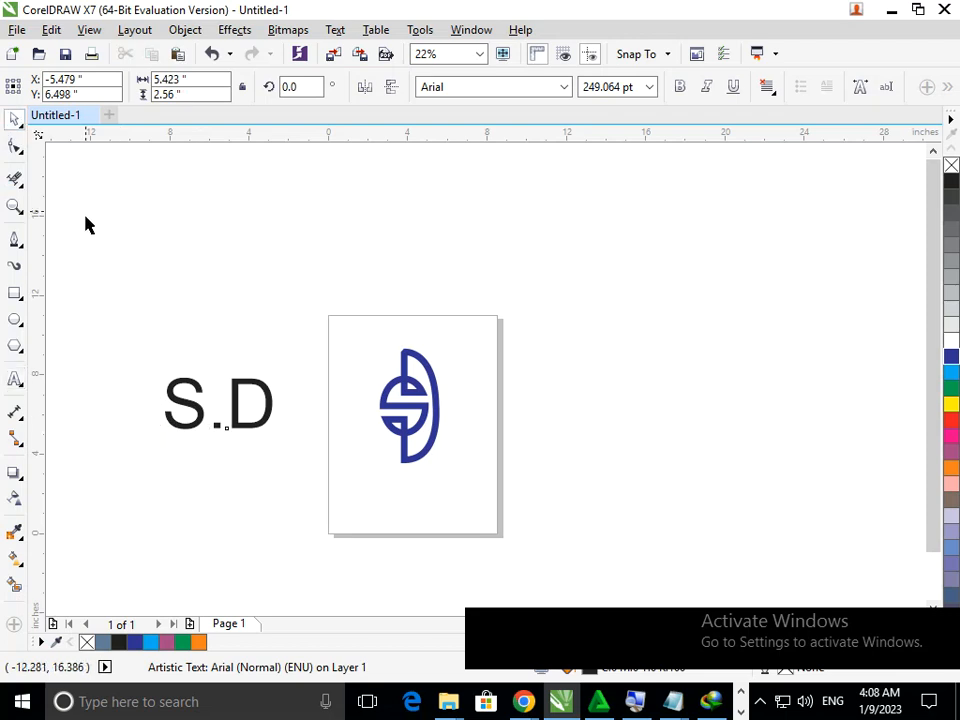
Move the S.D text onto the page beneath the logo and scale it down to about 121 pt
{"action": "left_click_drag", "start_coordinate": [244, 426], "coordinate": [397, 497]}
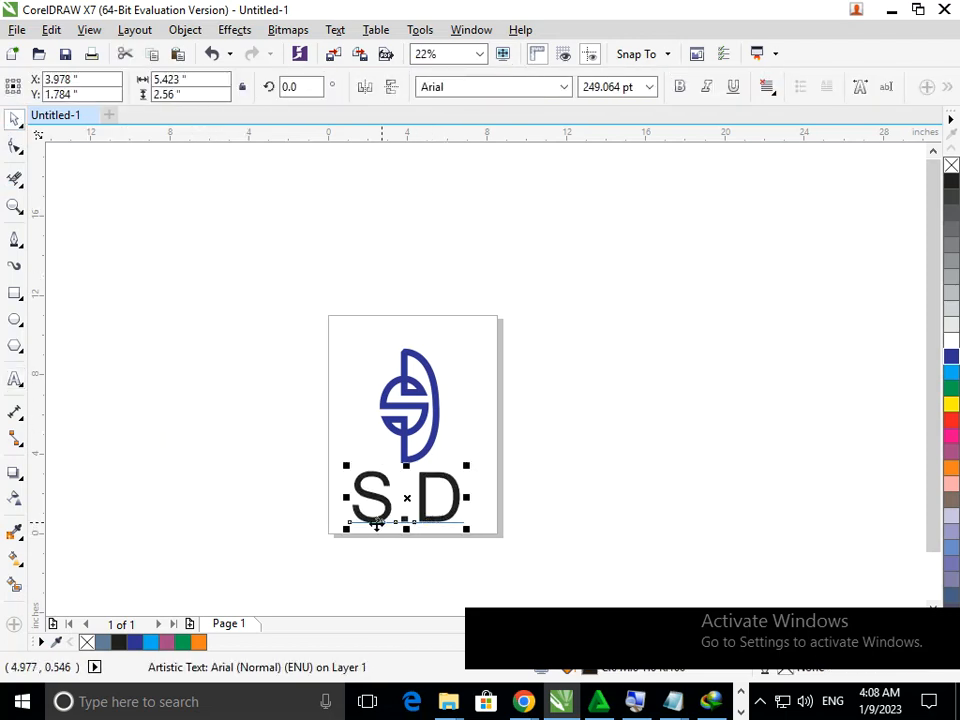
{"action": "left_click_drag", "start_coordinate": [346, 532], "coordinate": [392, 508]}
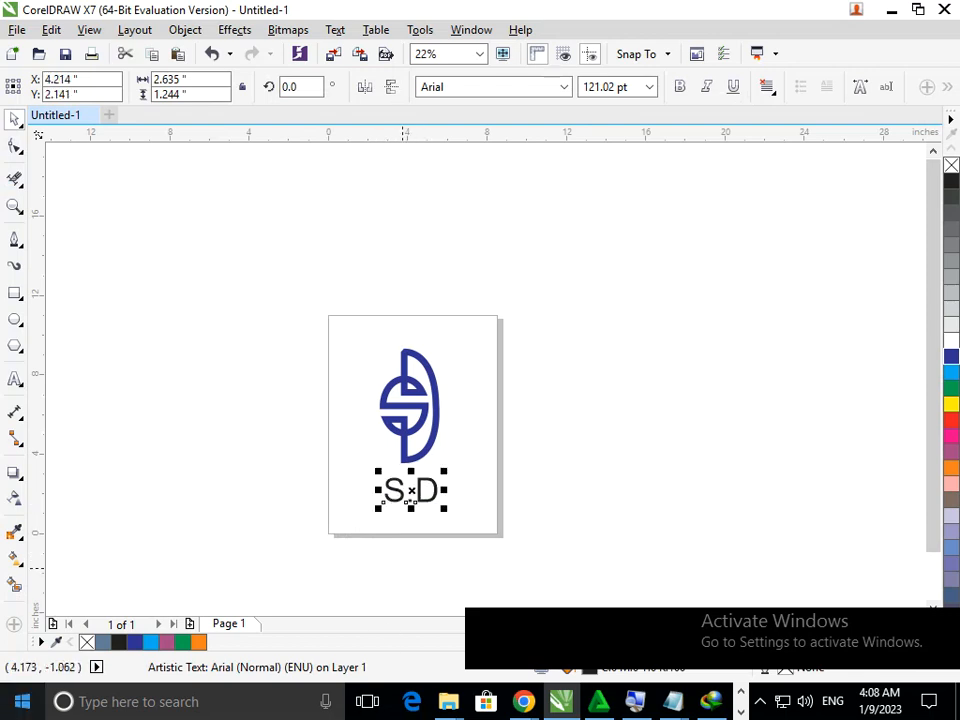
Make the S.D text bold and dark blue, and nudge it slightly closer to the logo
{"action": "left_click", "coordinate": [678, 88]}
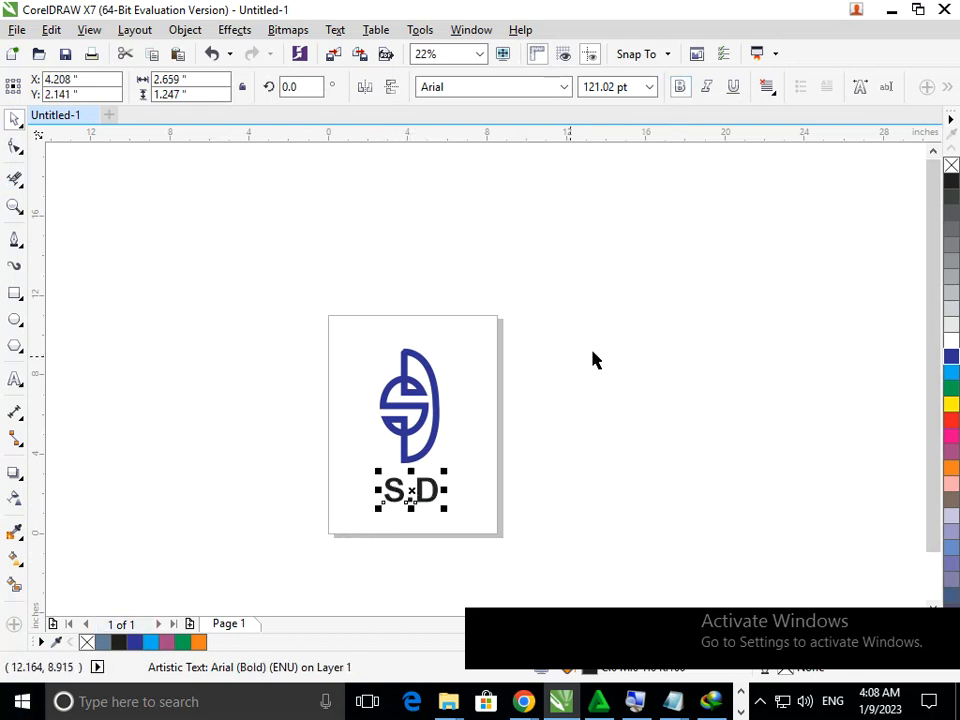
{"action": "left_click", "coordinate": [952, 358]}
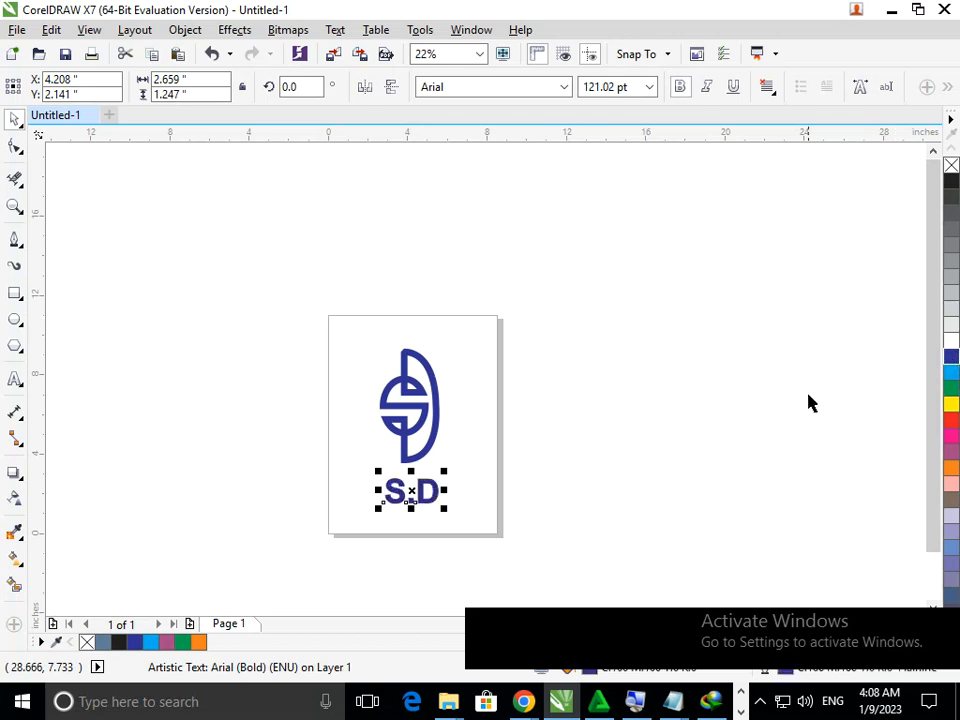
{"action": "left_click", "coordinate": [636, 435]}
{"action": "left_click", "coordinate": [423, 499]}
{"action": "left_click_drag", "start_coordinate": [423, 499], "coordinate": [421, 499]}
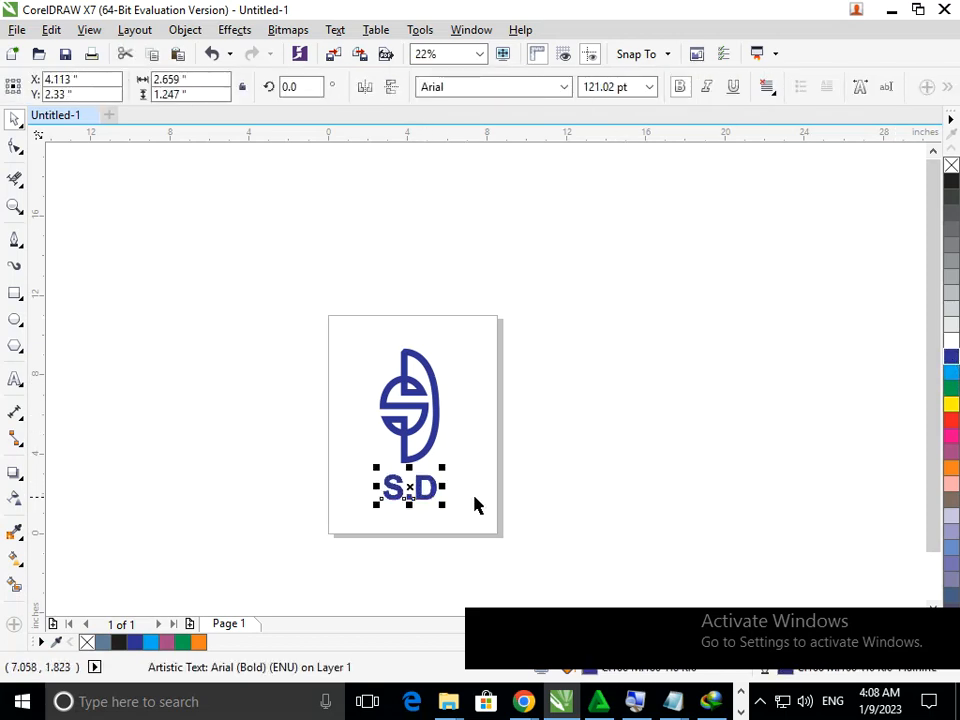
{"action": "left_click", "coordinate": [473, 506]}
{"action": "left_click_drag", "start_coordinate": [305, 300], "coordinate": [514, 529]}
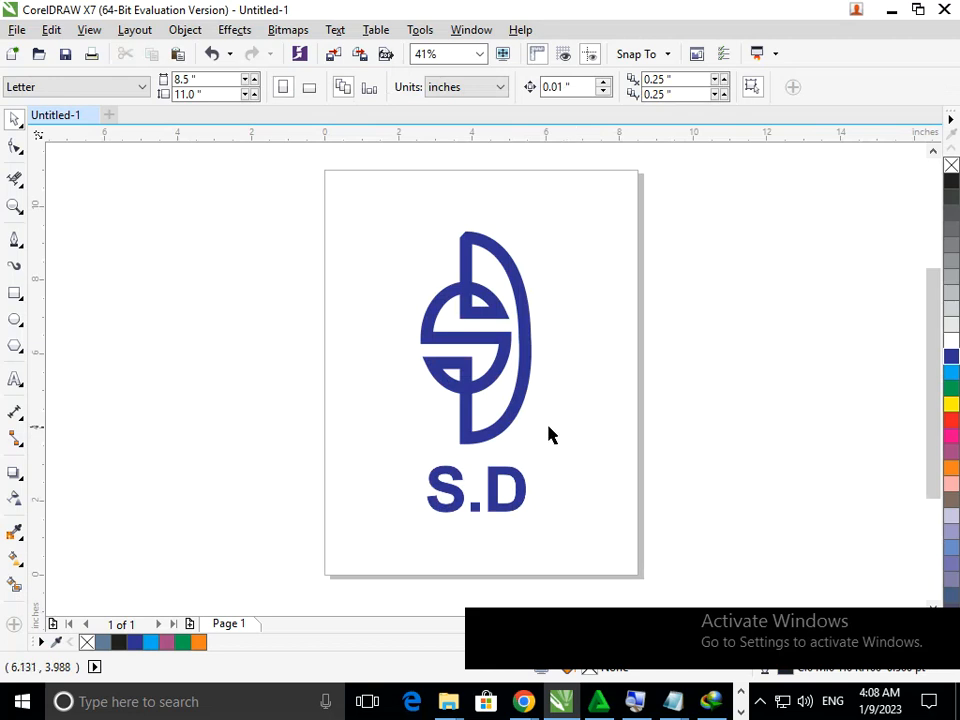
Set the outline width of the S.D logo curve to 20 pt
{"action": "left_click", "coordinate": [518, 415]}
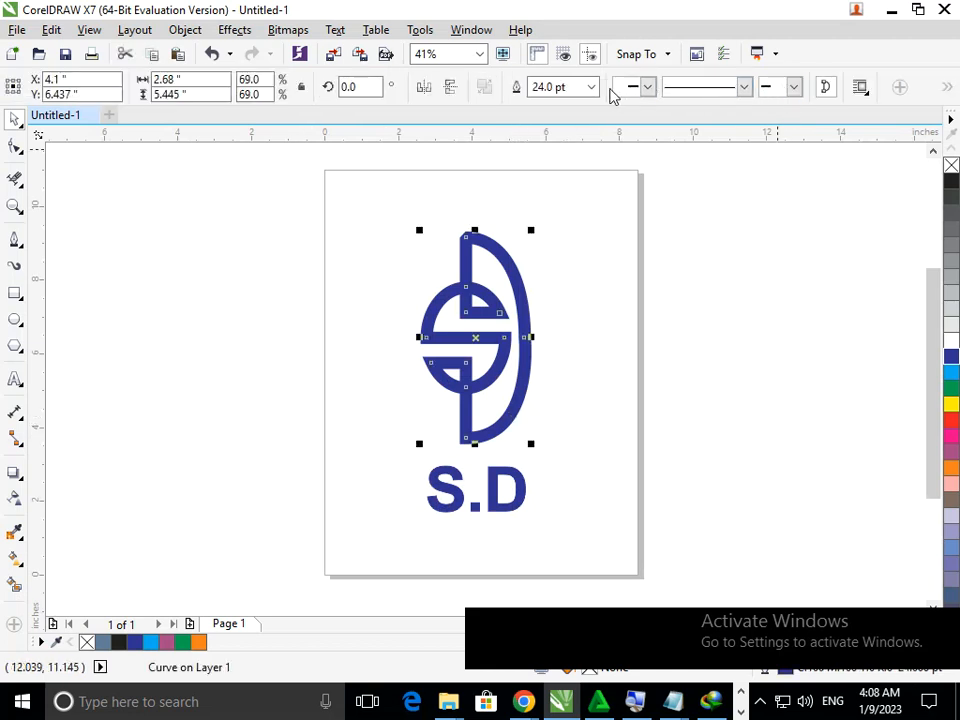
{"action": "triple_click", "coordinate": [560, 88]}
{"action": "type", "text": "20"}
{"action": "key", "text": "Return"}
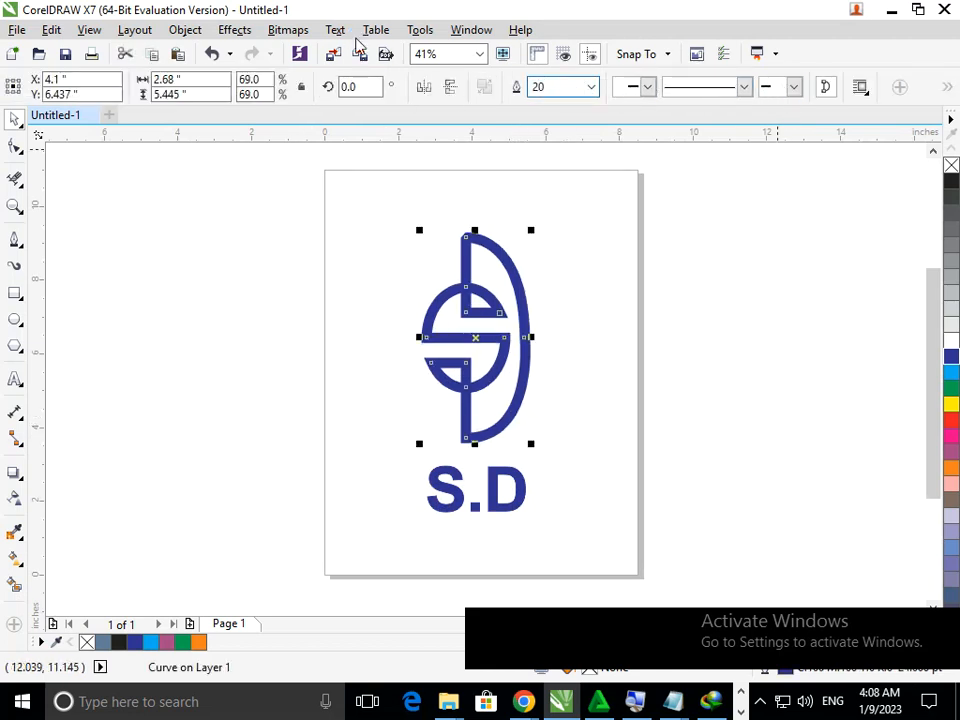
{"action": "left_click", "coordinate": [583, 372]}
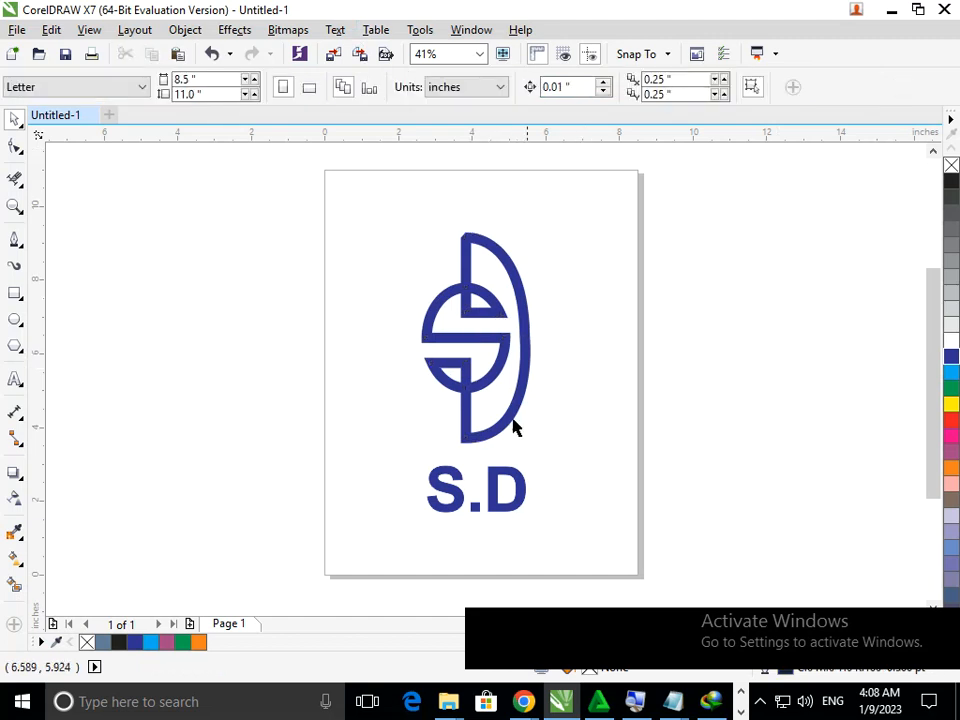
Nudge the S.D caption slightly to the right beneath the logo and scale it down about its centre to about 106 pt
{"action": "left_click", "coordinate": [518, 478]}
{"action": "left_click_drag", "start_coordinate": [519, 484], "coordinate": [522, 479]}
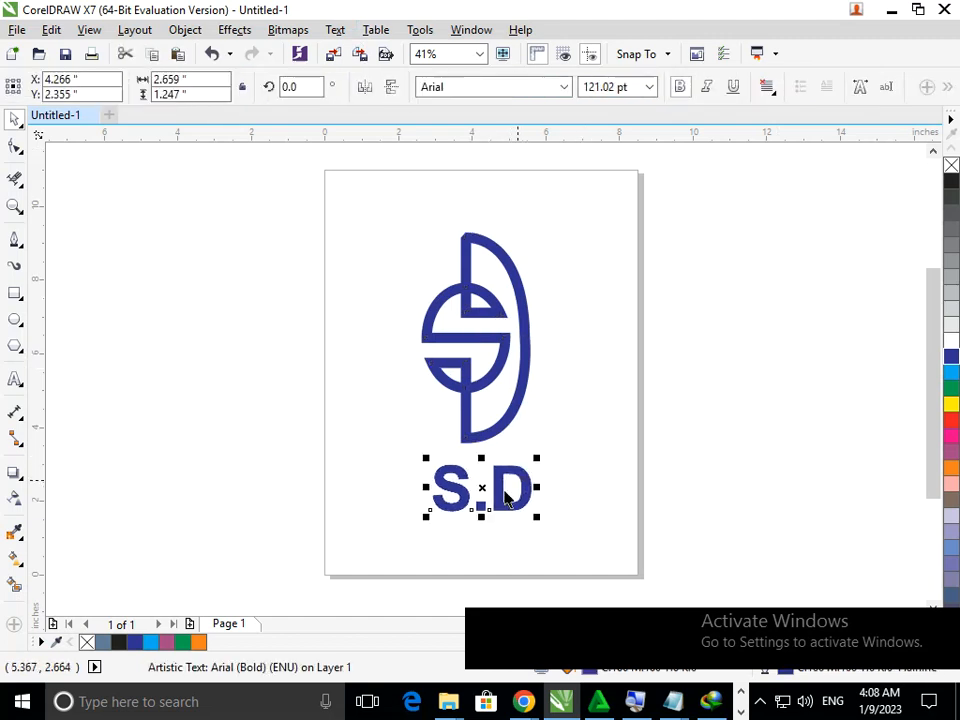
{"action": "left_click_drag", "start_coordinate": [420, 520], "coordinate": [431, 519]}
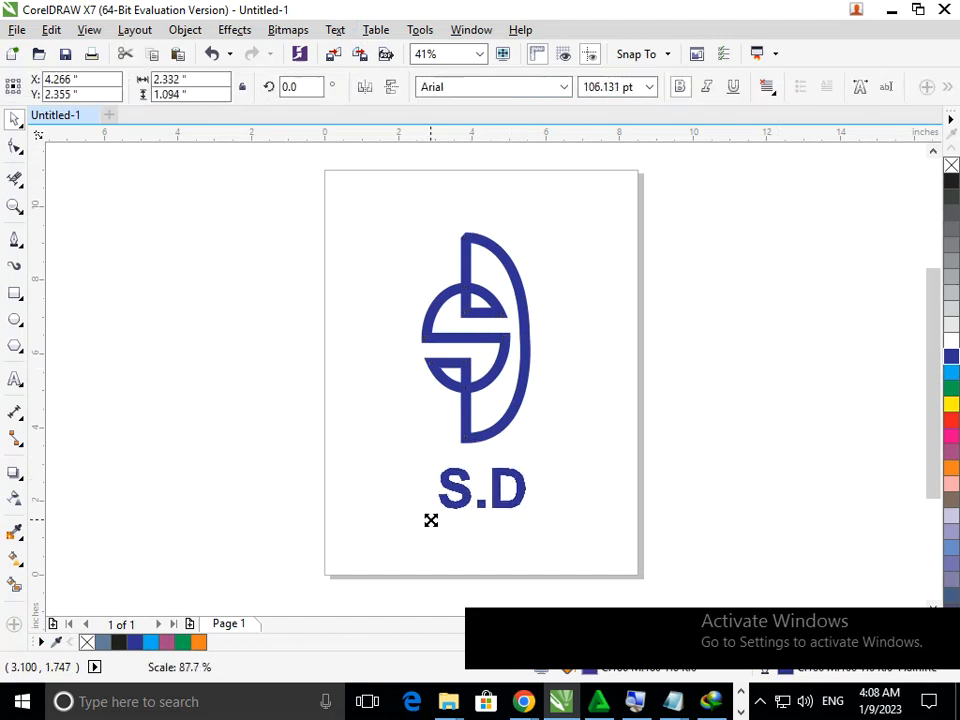
{"action": "left_click", "coordinate": [628, 490]}
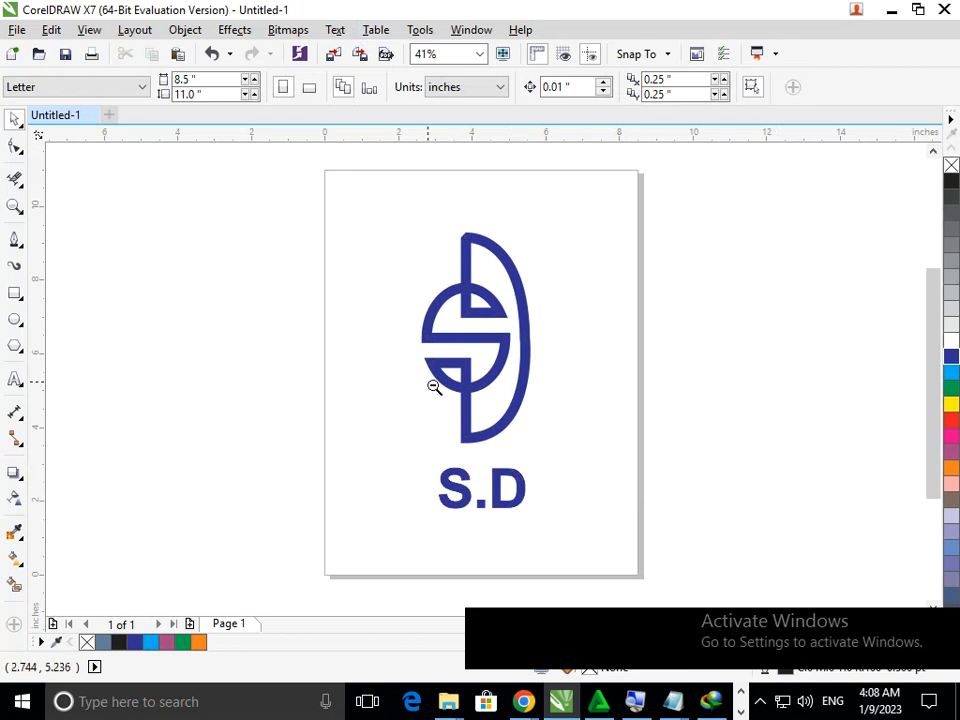
Shrink the S.D caption slightly further about its centre and leave nothing selected
{"action": "key", "text": "F3"}
{"action": "key", "text": "F2"}
{"action": "left_click_drag", "start_coordinate": [291, 260], "coordinate": [593, 547]}
{"action": "left_click", "coordinate": [432, 522]}
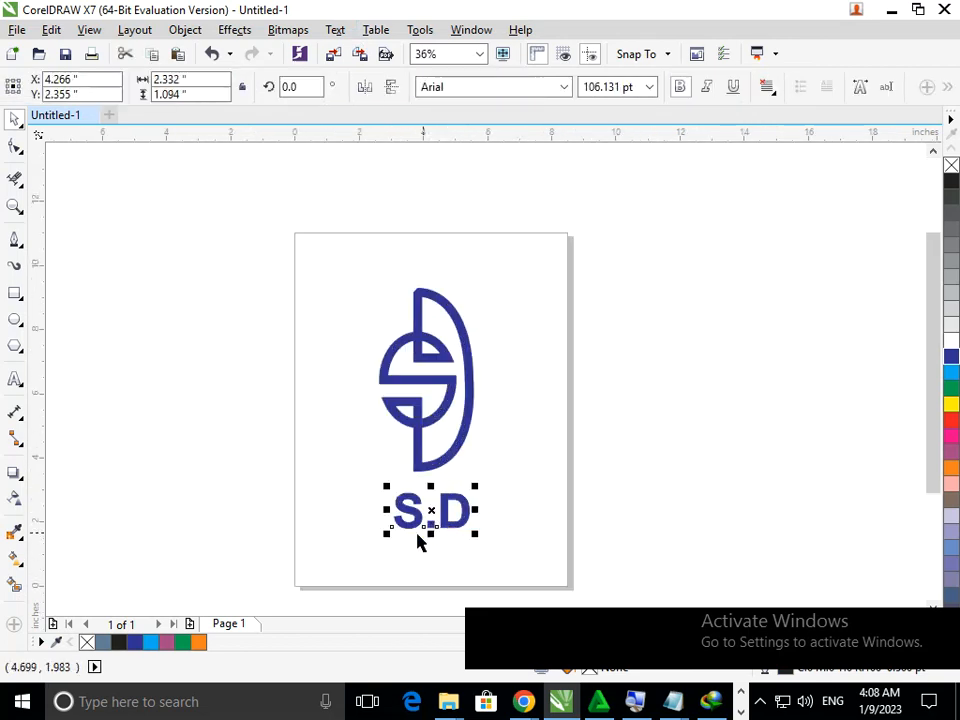
{"action": "left_click_drag", "start_coordinate": [386, 534], "coordinate": [391, 533]}
{"action": "left_click", "coordinate": [512, 494]}
{"action": "left_click_drag", "start_coordinate": [539, 521], "coordinate": [539, 521]}
{"action": "key", "text": "F3"}
{"action": "left_click_drag", "start_coordinate": [262, 261], "coordinate": [606, 579]}
{"action": "left_click_drag", "start_coordinate": [316, 310], "coordinate": [526, 549]}
{"action": "left_click", "coordinate": [762, 532]}
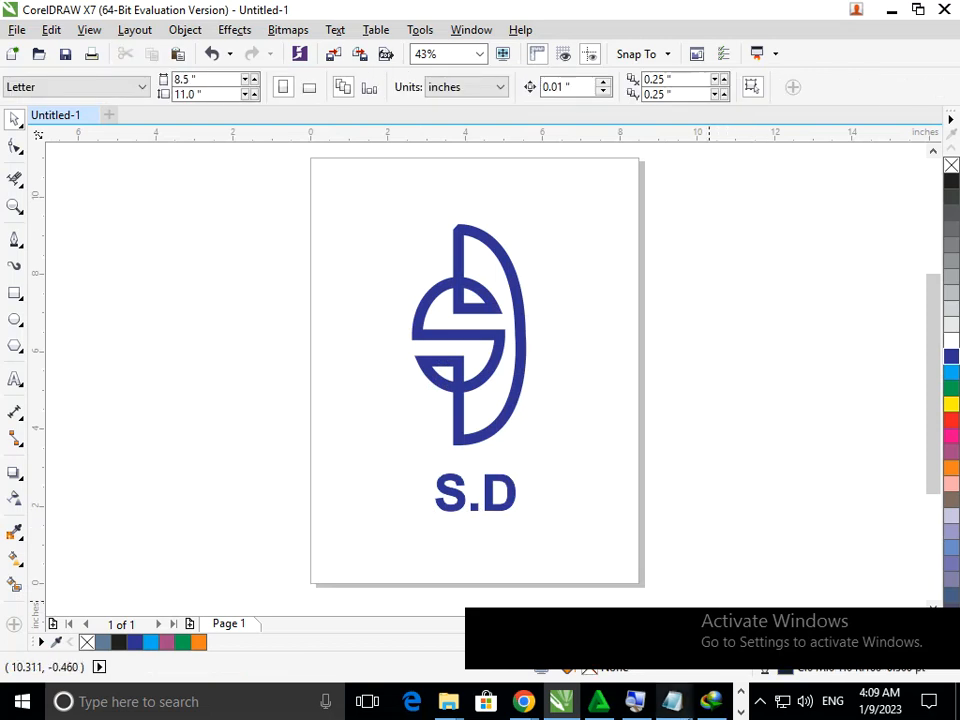